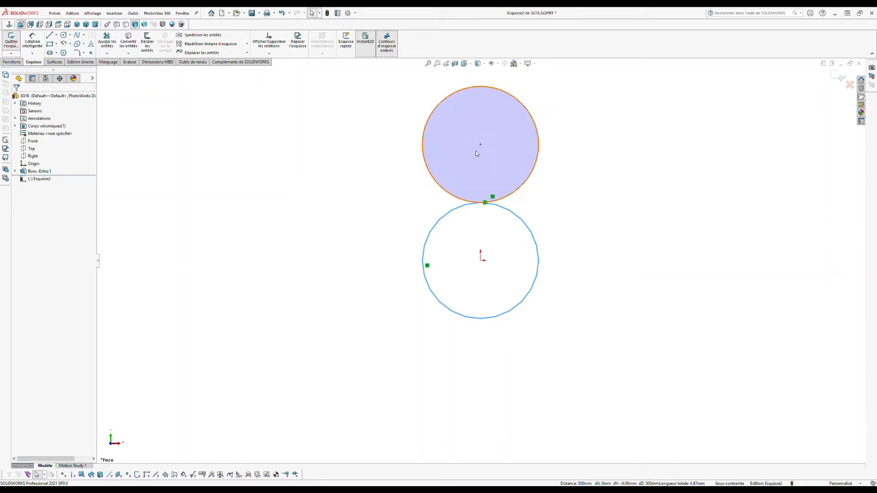
Step: Make the top circle's centre vertical to the origin, then exit the Esquisse2 sketch
click(481, 261)
ctrl+click(482, 261)
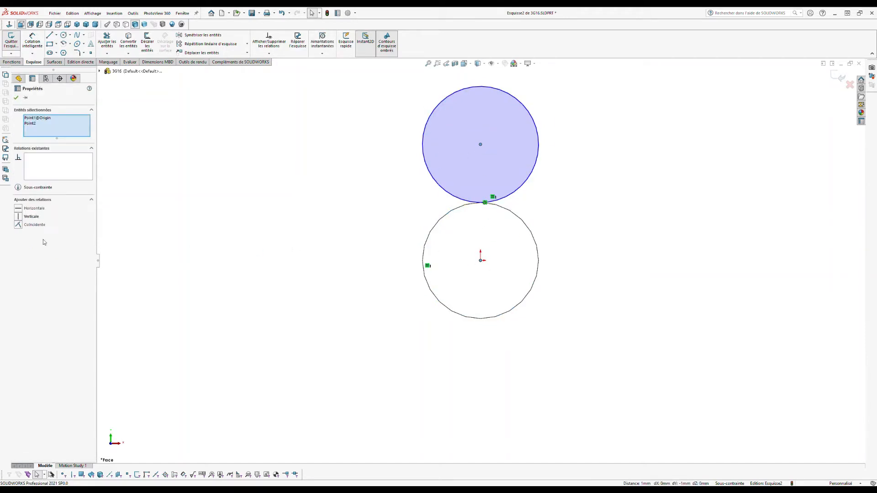
click(18, 218)
click(186, 172)
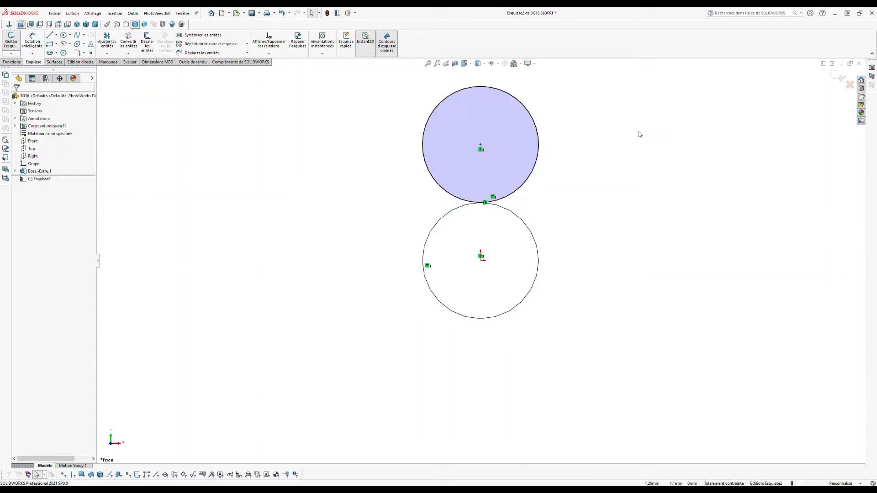
click(838, 81)
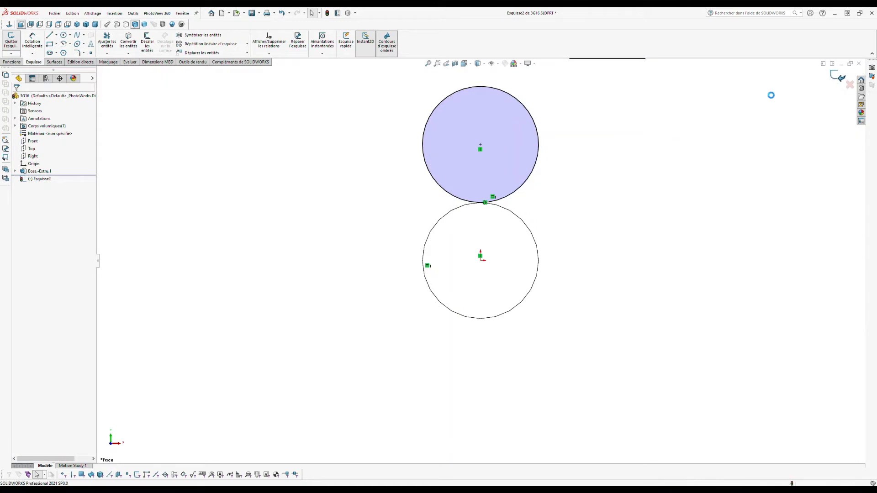
Step: Sketch a circle on the Front plane from the origin to the top circle's centre
click(33, 141)
click(61, 75)
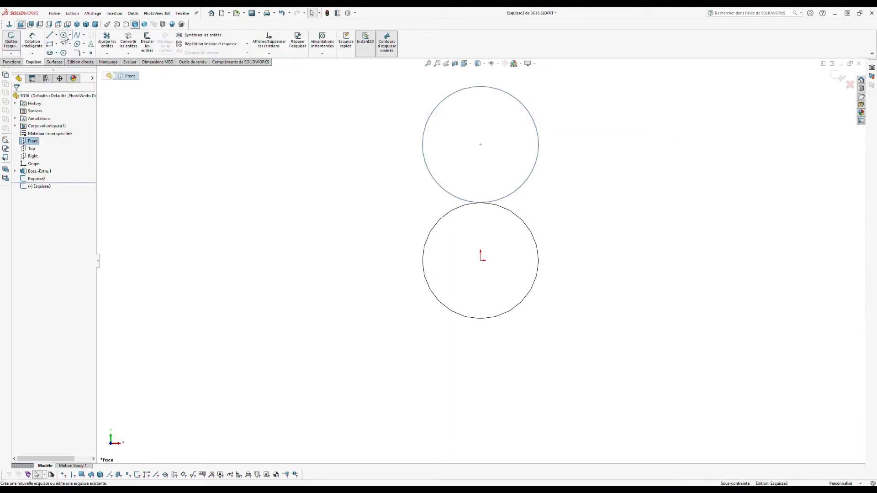
click(64, 35)
click(480, 260)
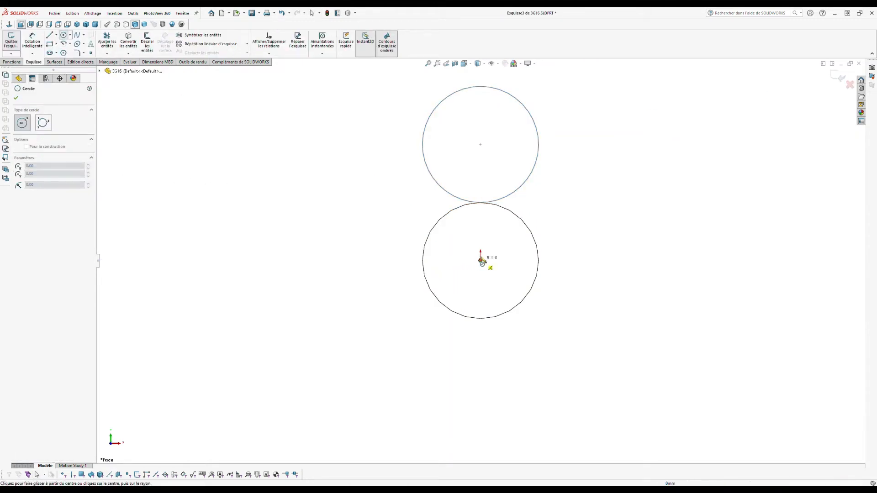
click(480, 144)
key(Escape)
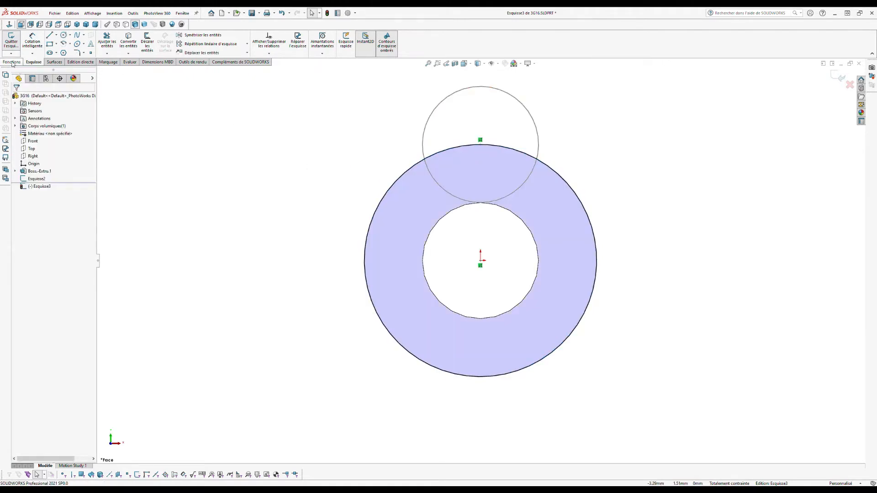
Step: Build a one-revolution helix on that circle with a 500 mm pitch
click(12, 62)
click(368, 51)
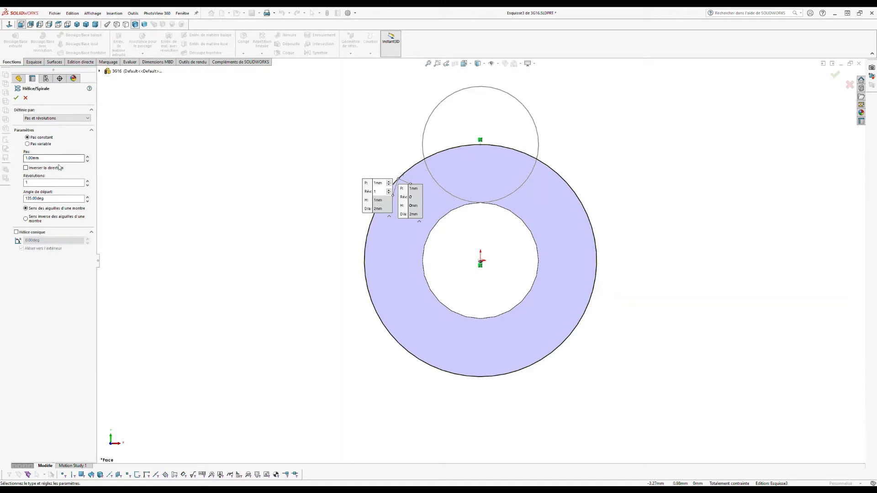
click(49, 159)
text(500)
key(Return)
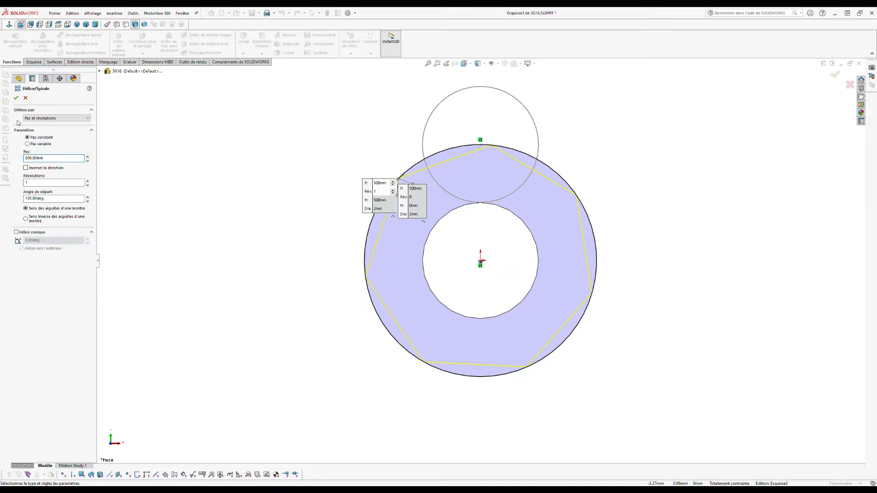
click(17, 99)
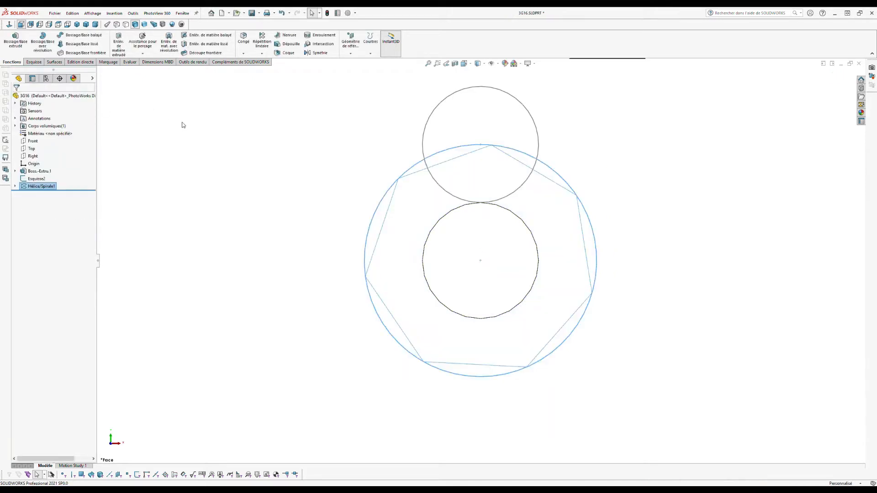
Step: Sweep the Esquisse2 circle along Hélice/Spirale1 to create the Balayage1 strand
click(231, 142)
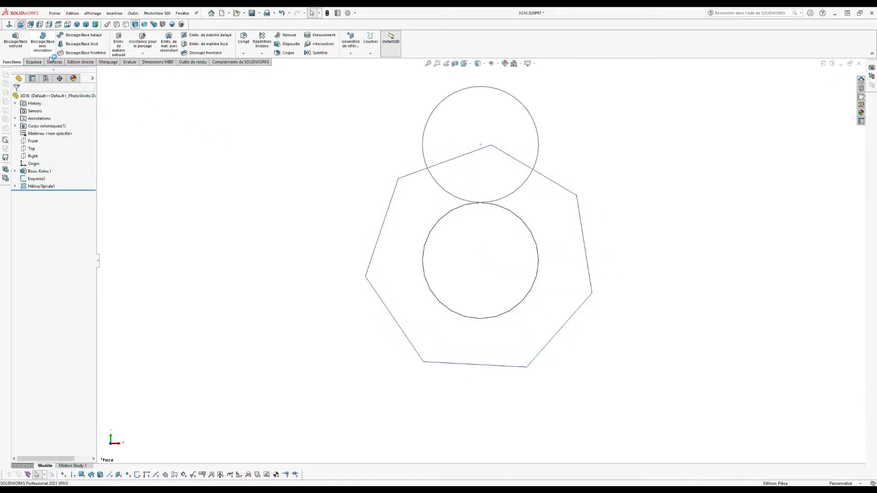
click(81, 35)
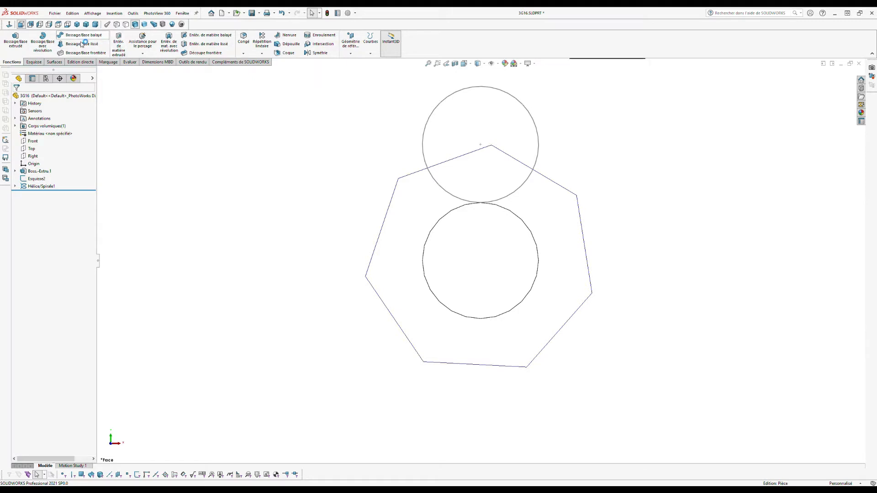
click(452, 95)
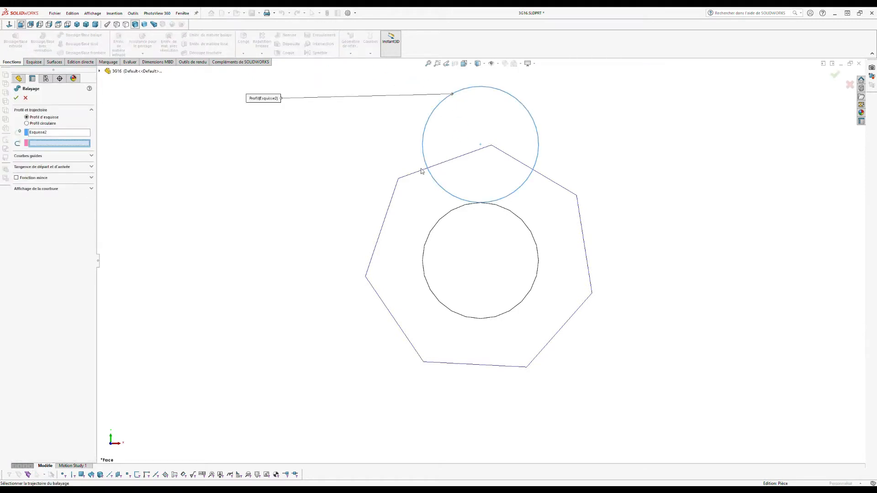
click(401, 177)
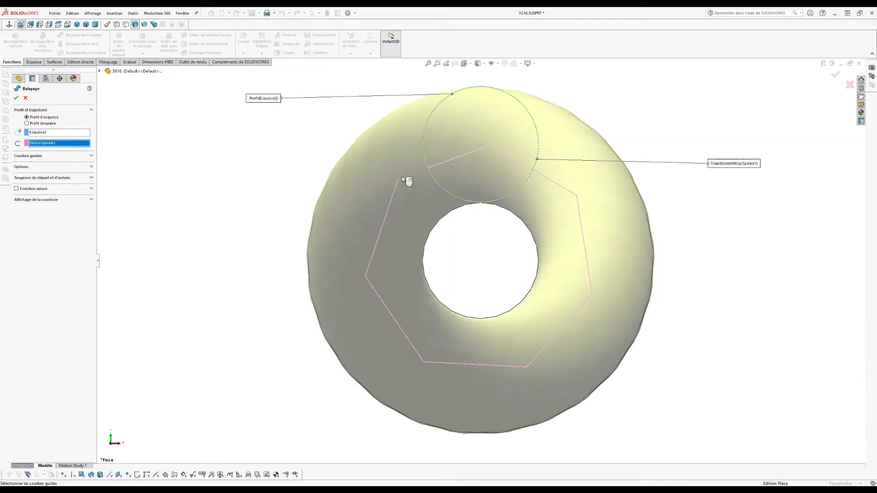
scroll(411, 183, up, 4)
middle_drag(442, 199, 508, 222)
scroll(507, 225, up, 5)
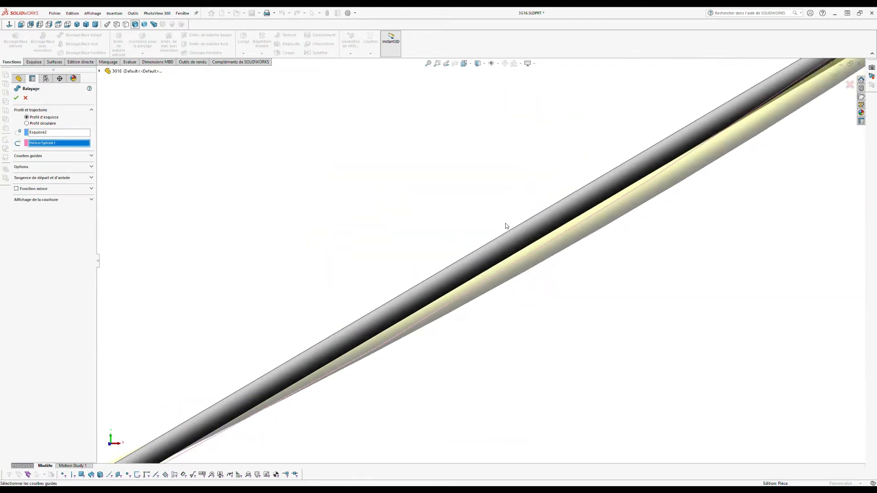
click(17, 96)
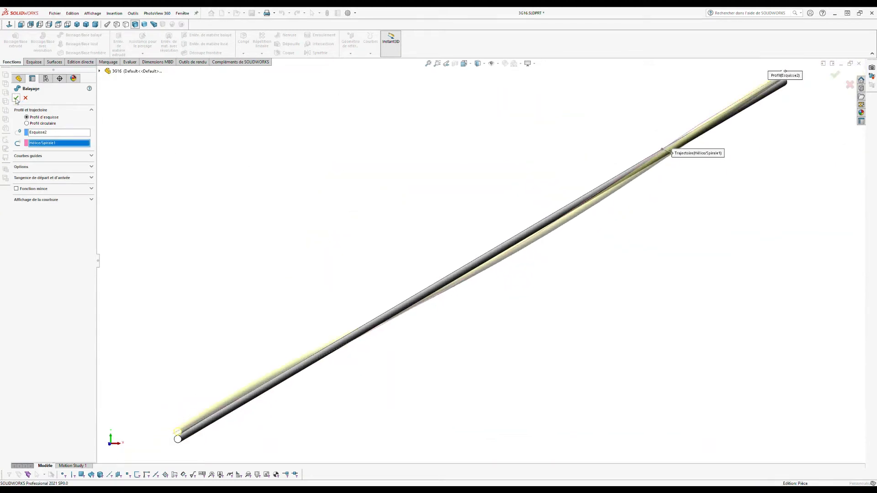
key(ctrl+1)
click(133, 163)
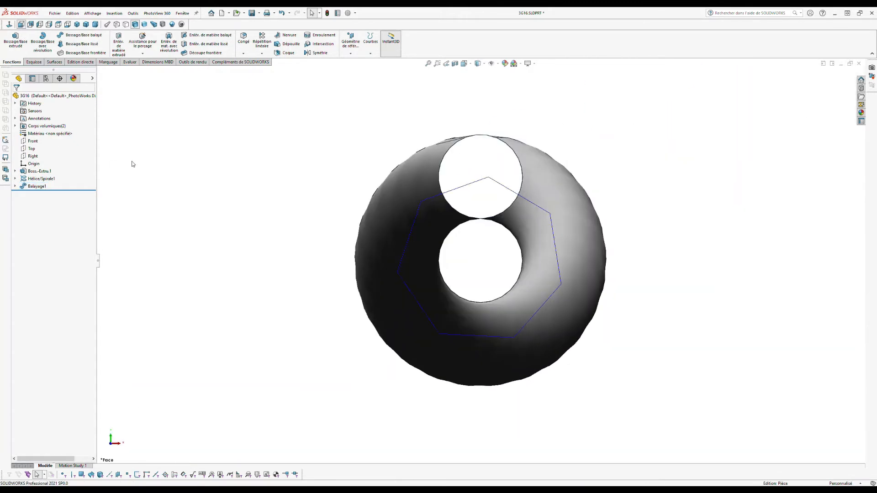
Step: Sketch a small circle on the Front plane above the first strand
click(32, 141)
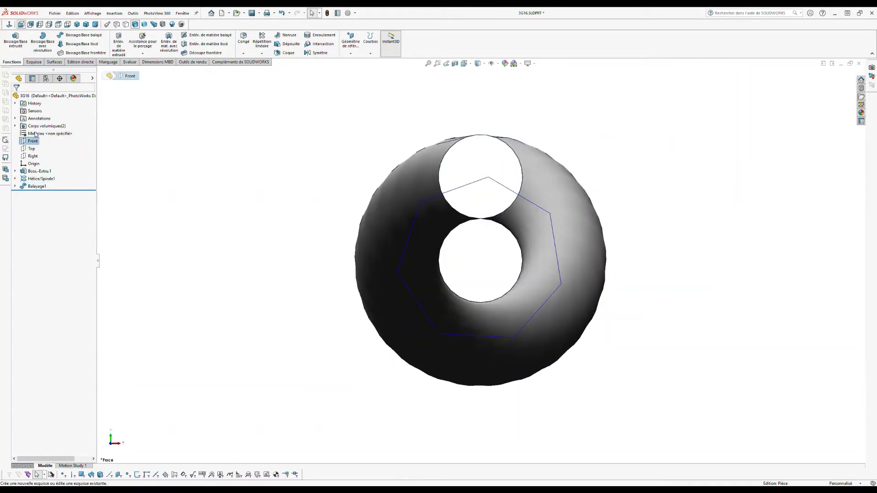
click(36, 134)
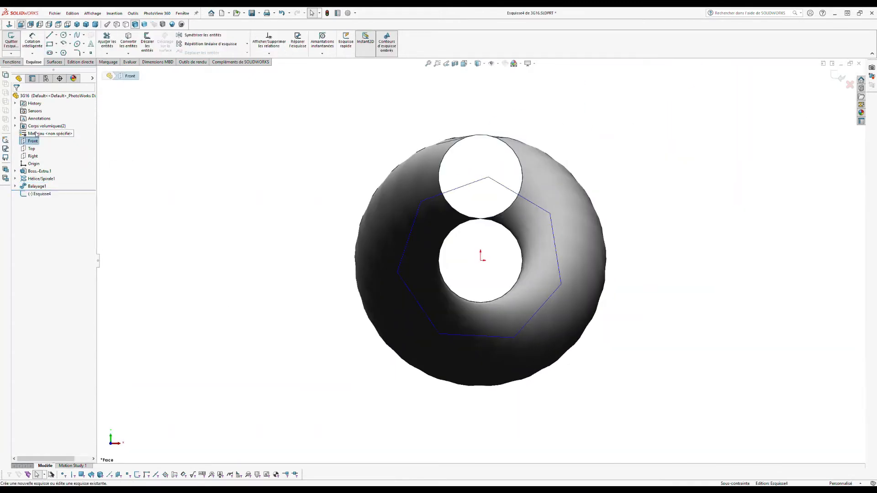
click(63, 36)
scroll(347, 164, up, 2)
drag(451, 138, 475, 160)
key(Escape)
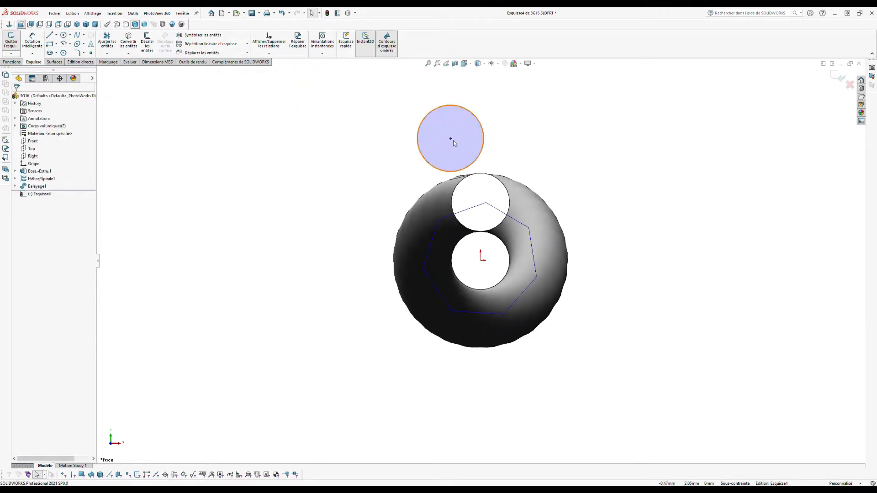
Step: Make the circle vertical to the origin, equal and tangent to the strand section, and exit
click(451, 139)
click(481, 260)
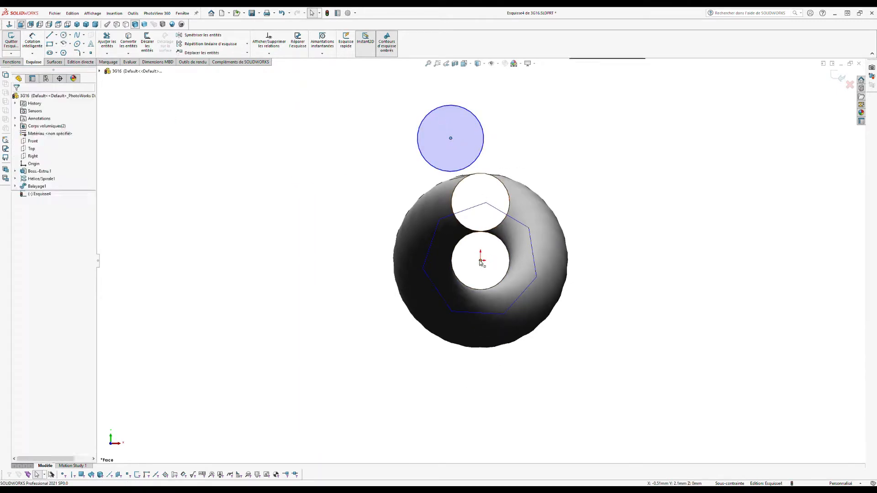
click(18, 217)
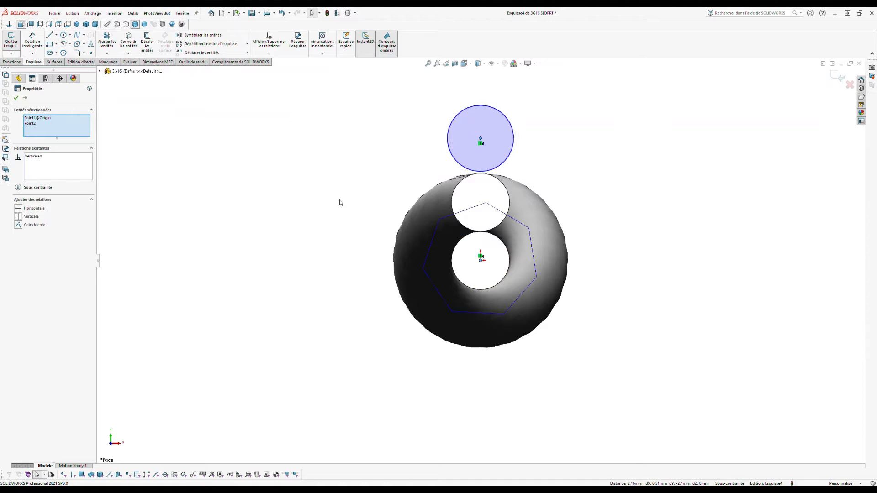
click(467, 177)
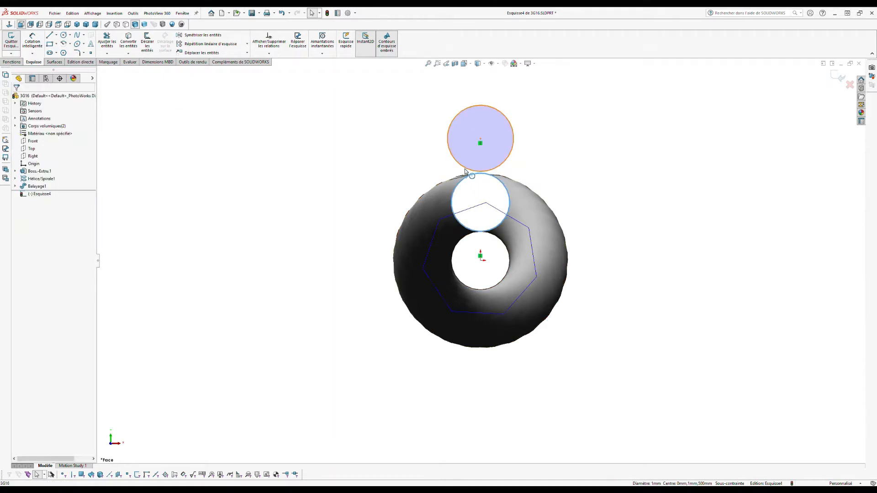
ctrl+click(468, 169)
click(19, 232)
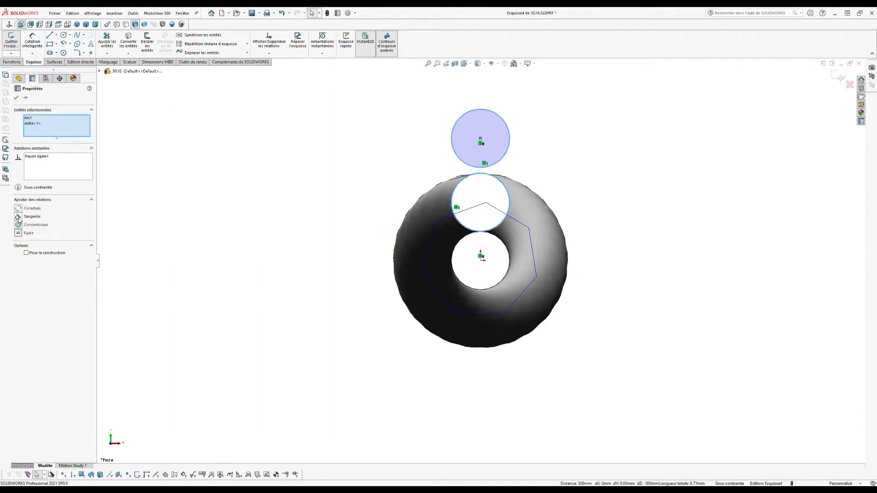
click(19, 217)
click(216, 110)
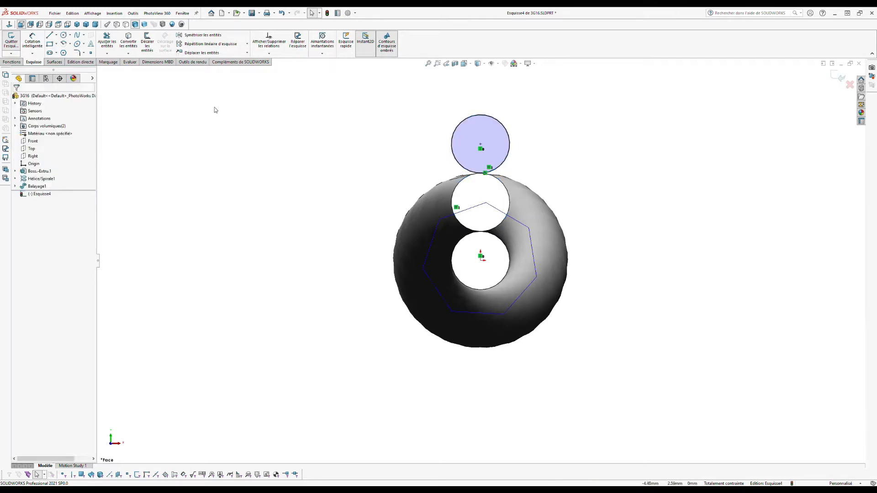
click(833, 79)
click(33, 142)
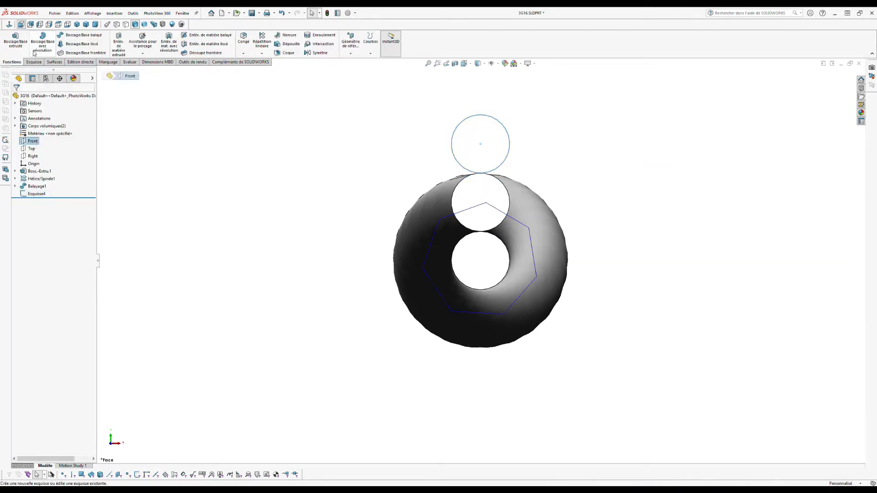
Step: Sketch a Front-plane circle from the origin through the small circle's centre
click(34, 61)
click(64, 35)
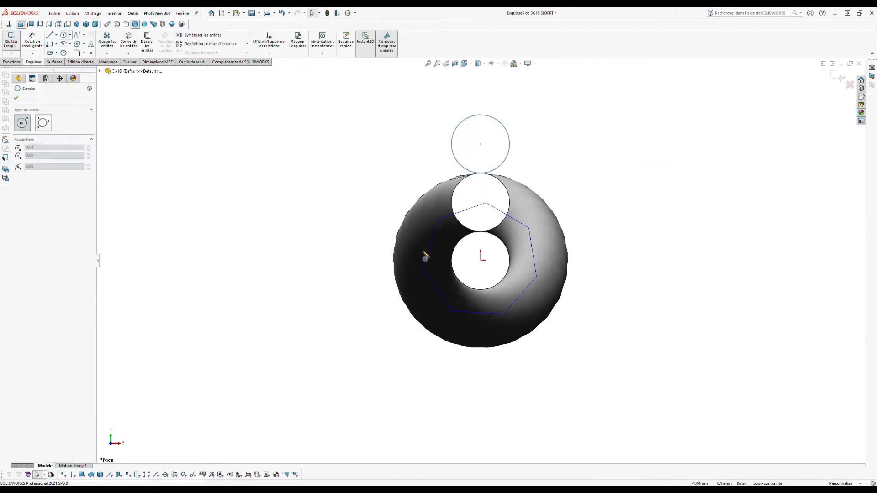
click(481, 259)
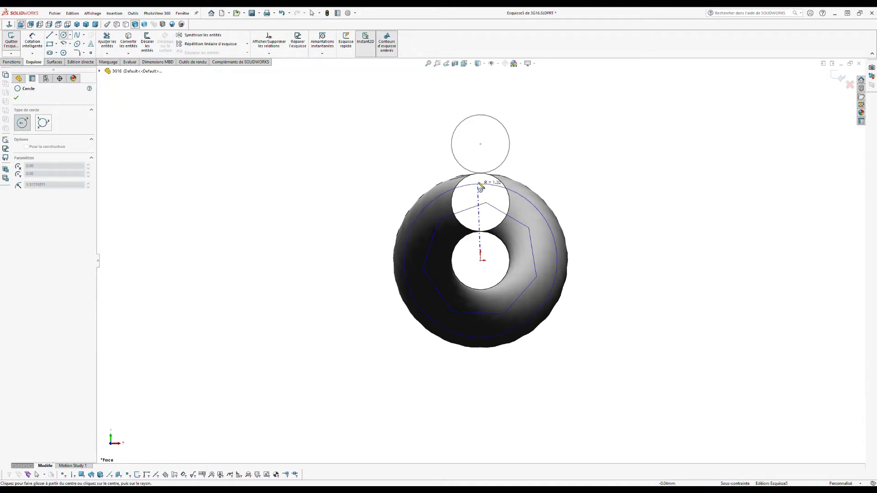
click(482, 143)
key(Escape)
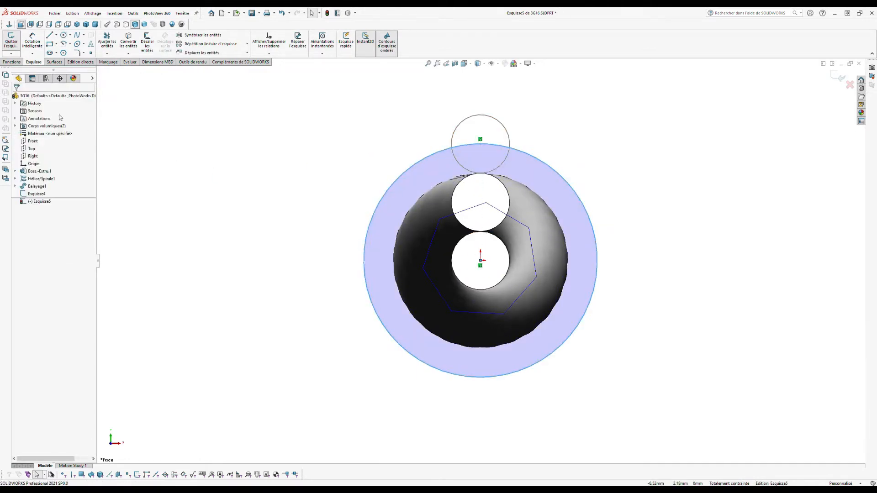
Step: Create Hélice/Spirale2 on that circle with 500 mm pitch and one revolution
click(12, 62)
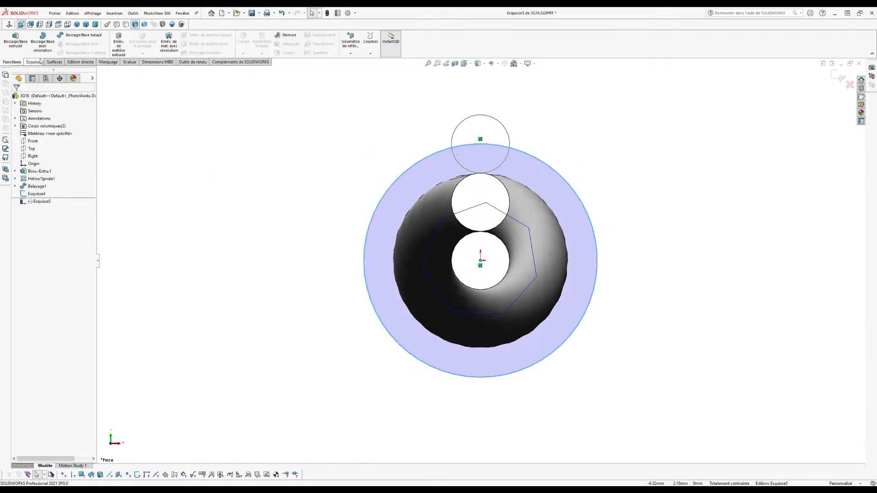
click(382, 71)
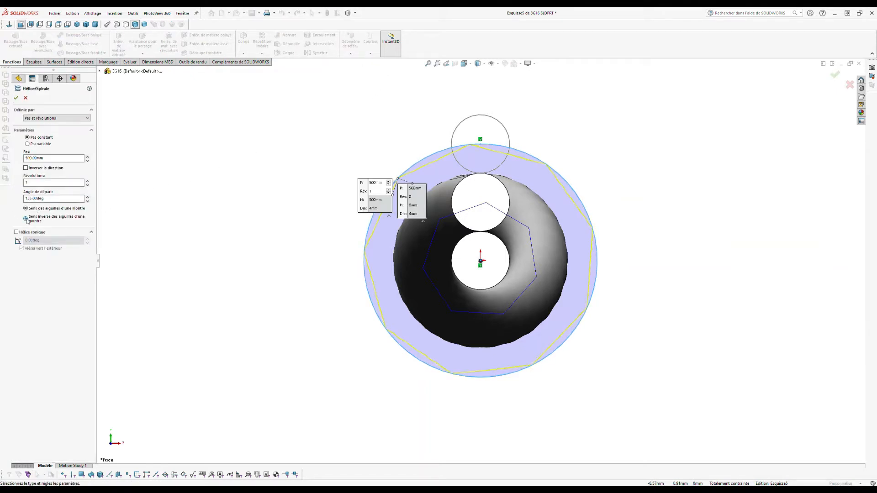
click(16, 98)
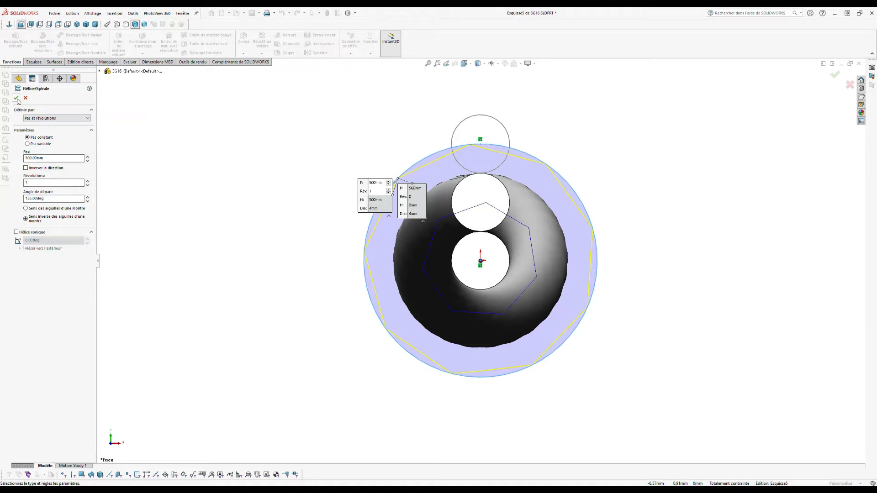
Step: Sweep the Esquisse4 circle along Hélice/Spirale2 to create the Balayage2 strand
click(228, 136)
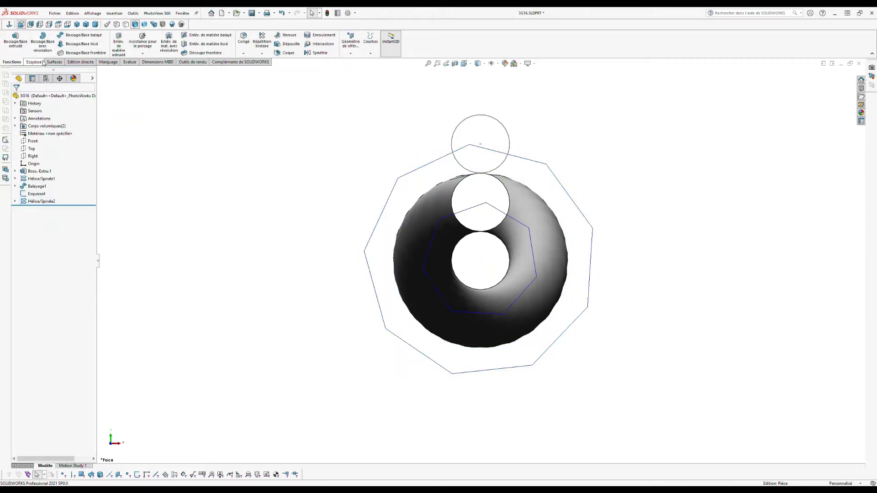
click(80, 35)
click(464, 120)
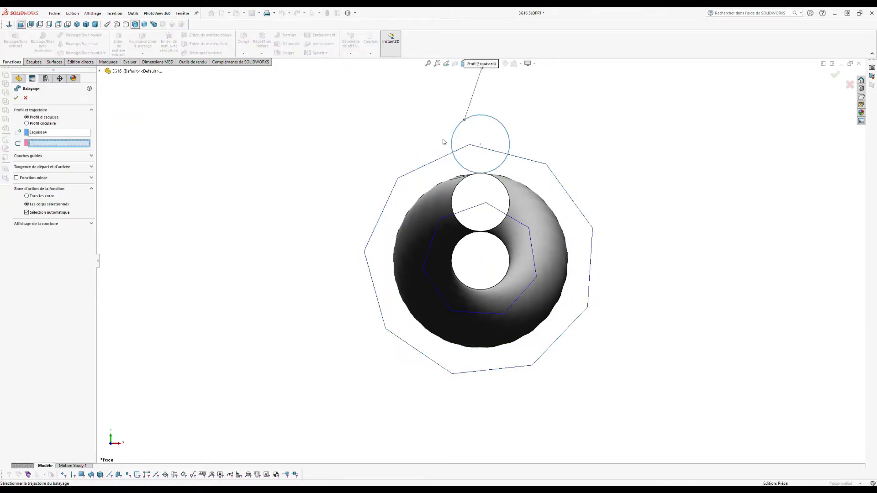
click(400, 178)
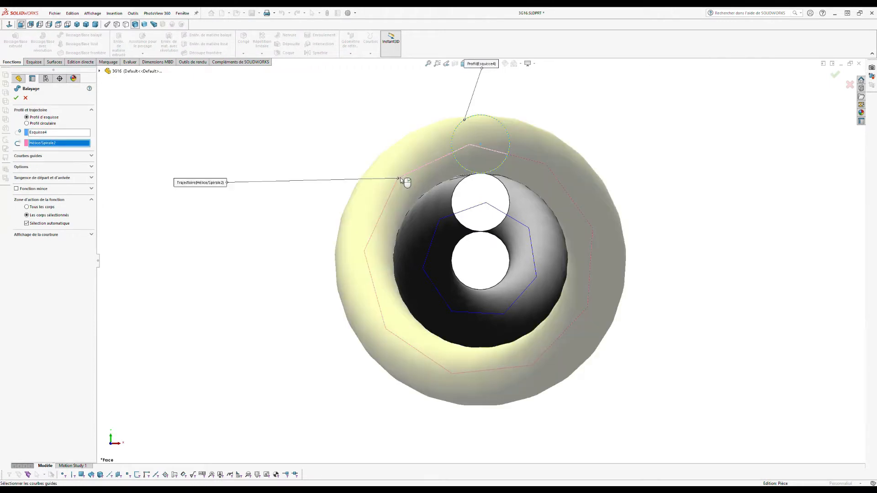
click(17, 98)
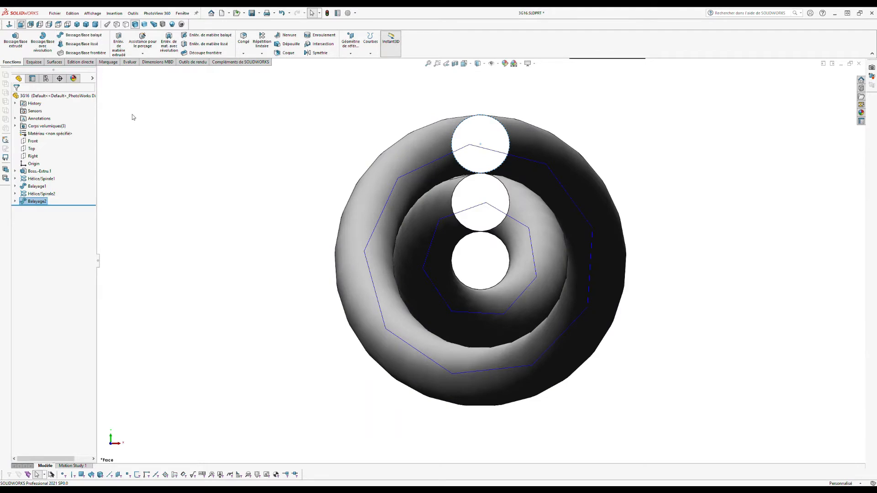
middle_drag(470, 202, 165, 325)
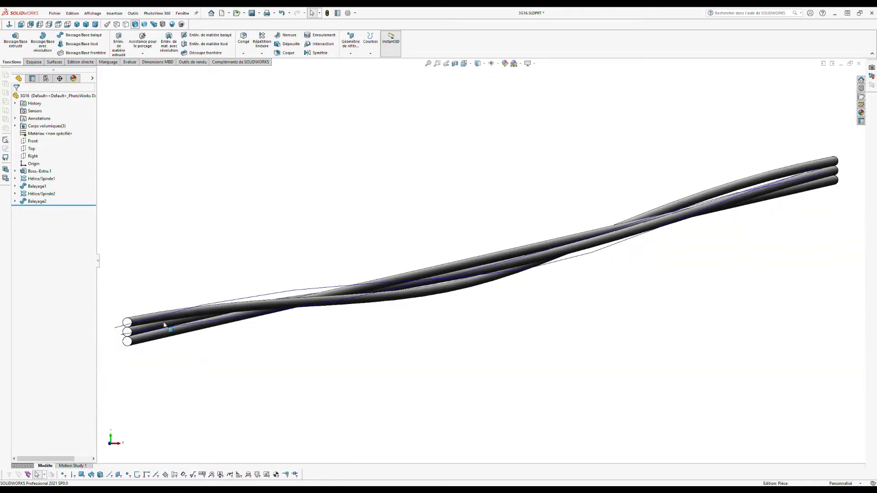
scroll(142, 323, down, 5)
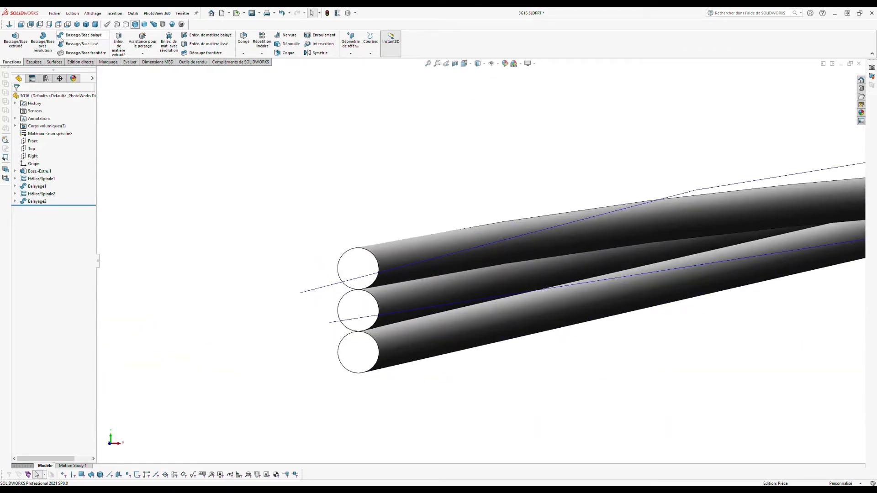
Step: Circular-pattern the Balayage1 body 6 times over 360° around the bottom strand's axis
click(262, 54)
click(274, 71)
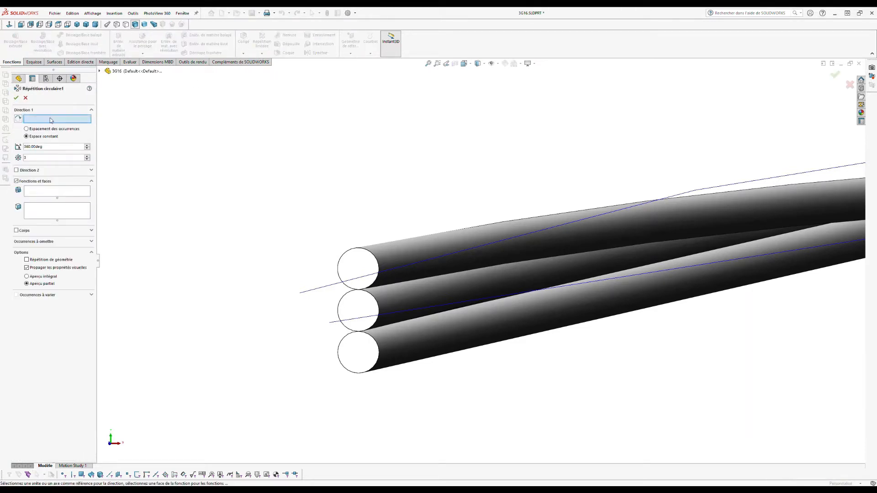
click(387, 332)
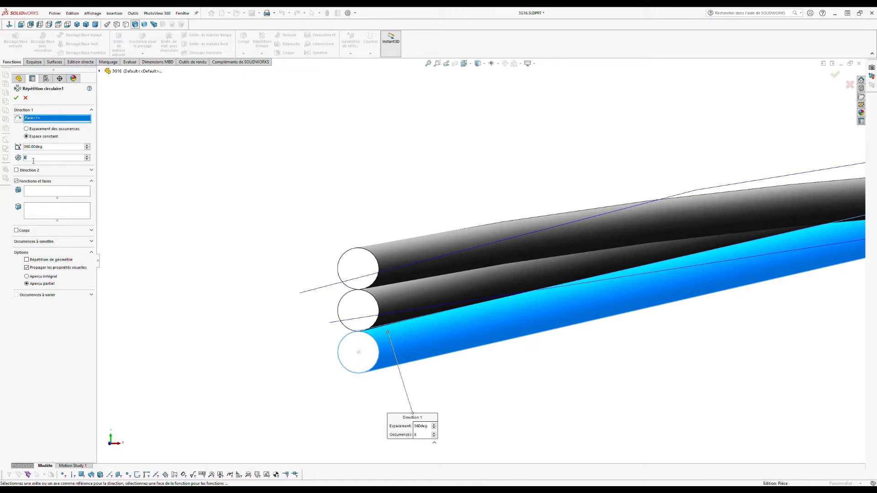
click(21, 233)
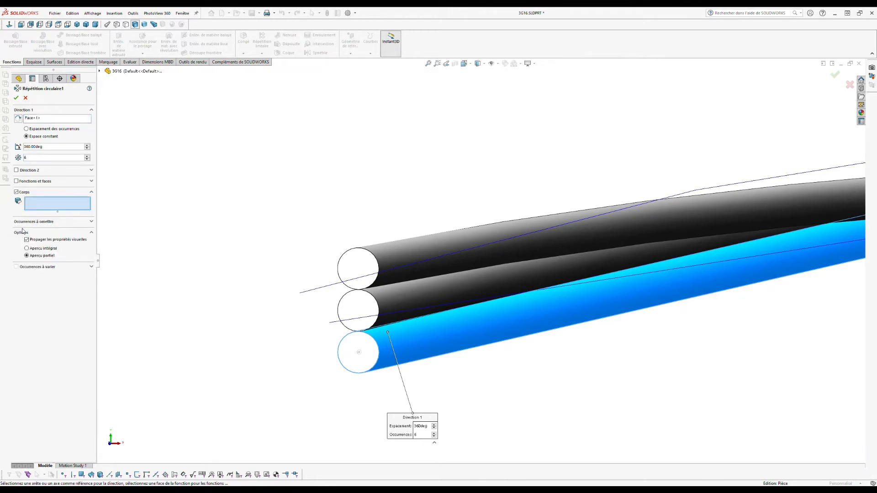
click(409, 302)
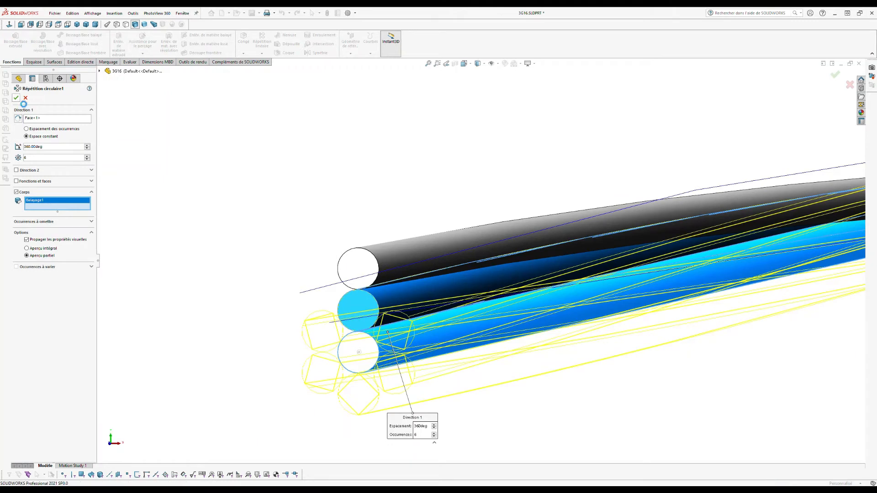
click(16, 97)
click(145, 167)
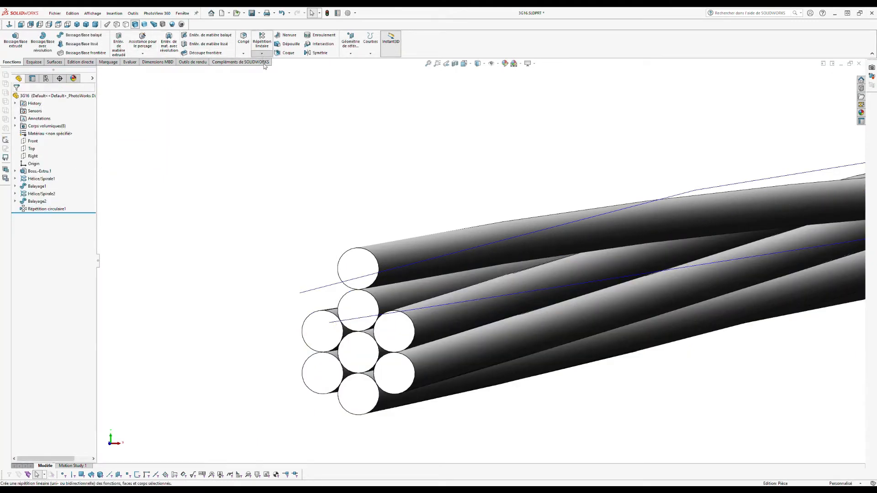
Step: Circular-pattern the Balayage2 body 12 times around the centre strand, then select both helices
click(280, 70)
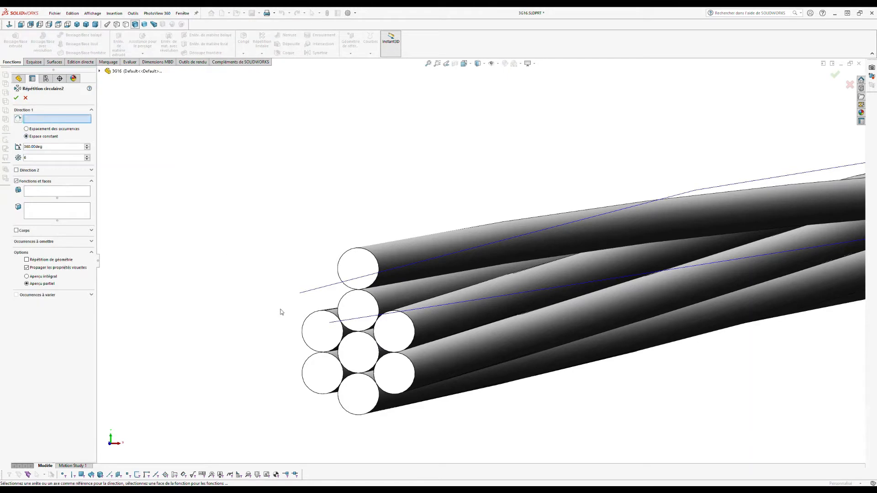
click(370, 334)
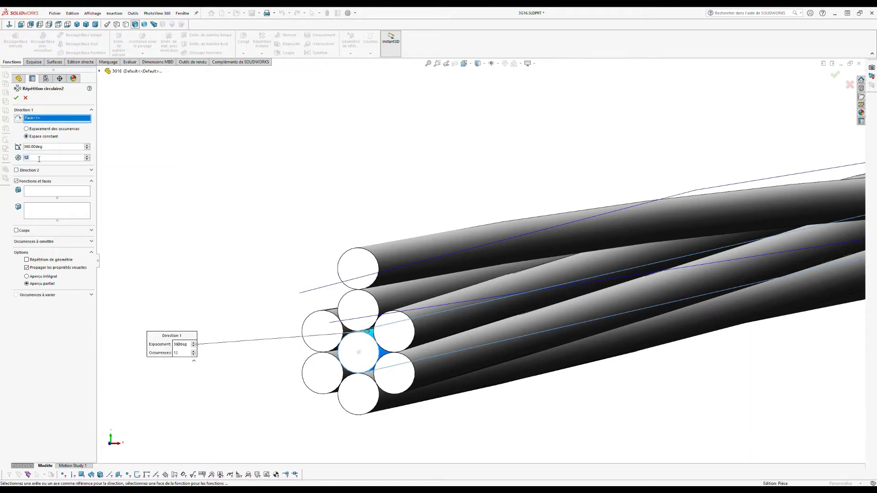
click(24, 231)
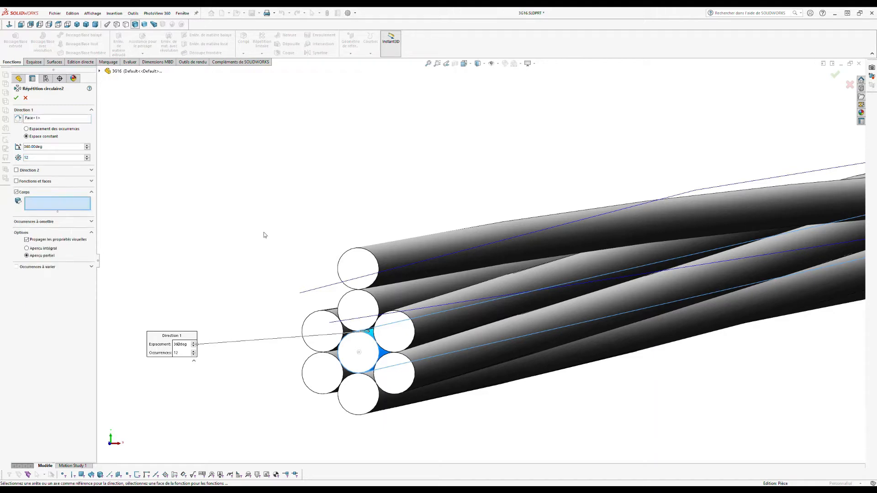
click(414, 249)
click(16, 98)
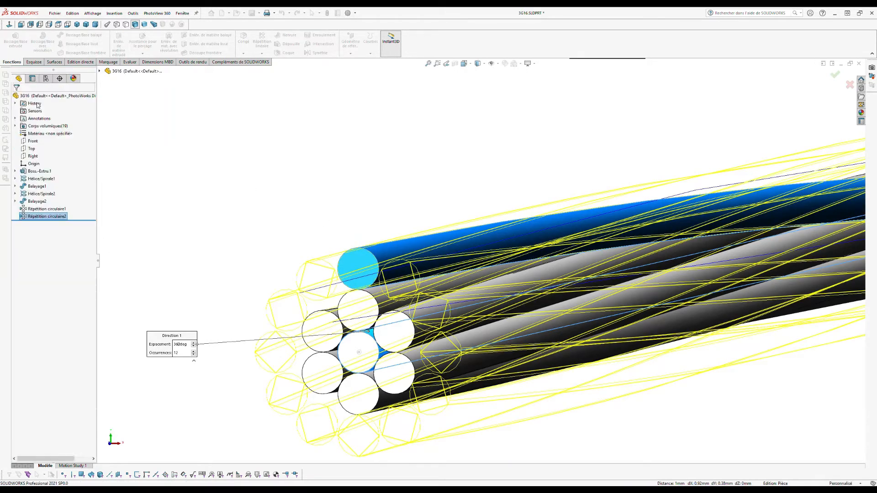
click(41, 179)
ctrl+click(41, 194)
Step: Hide the helices and sketch a Ø5 mm circle at the origin on the Front plane
click(42, 185)
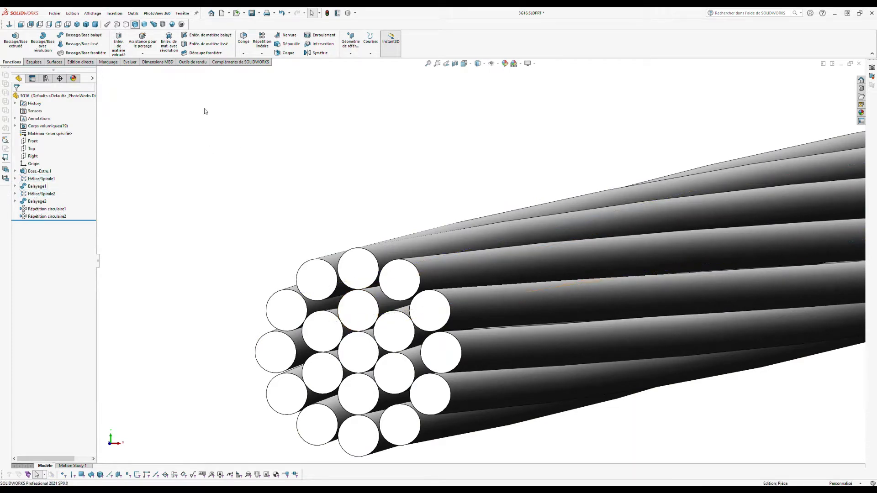
click(22, 24)
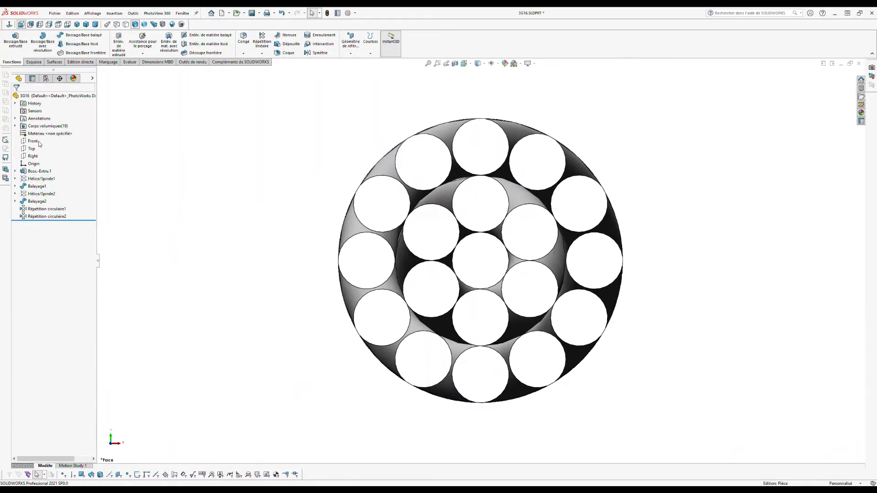
click(32, 141)
click(45, 133)
click(63, 35)
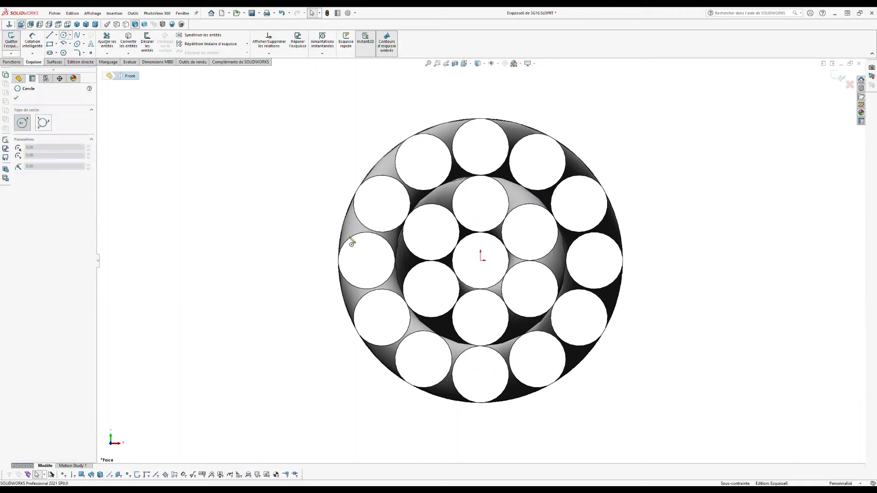
click(481, 260)
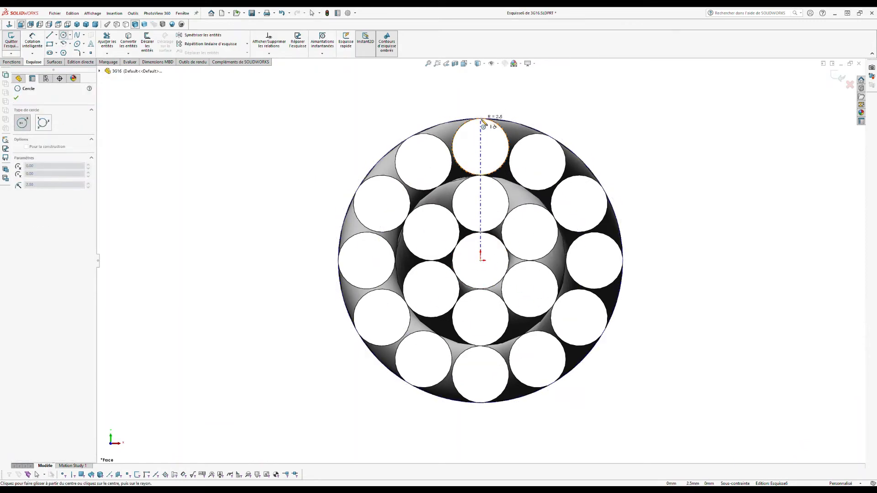
click(489, 114)
click(34, 41)
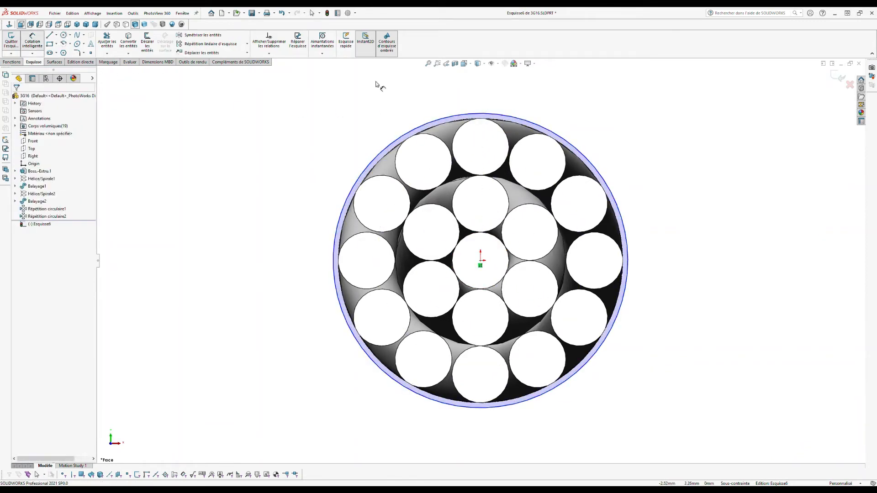
click(488, 114)
click(505, 100)
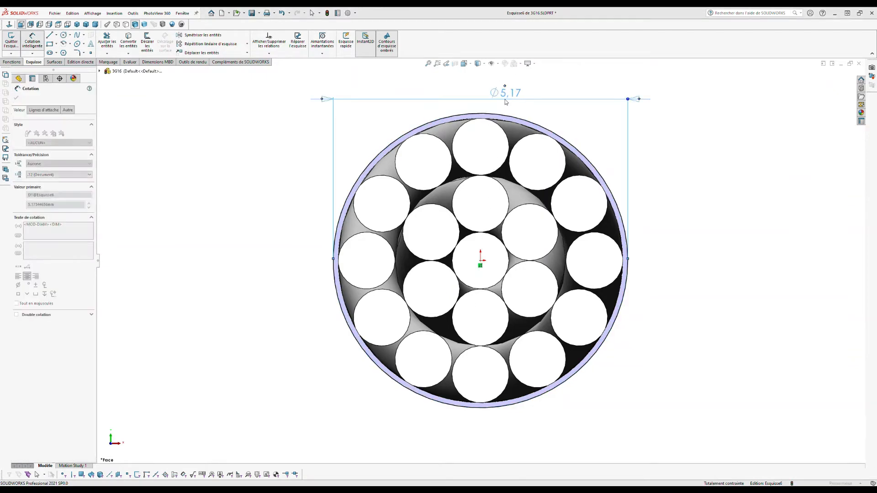
text(5)
key(Return)
key(Escape)
Step: Offset the 5 mm circle outward by 0.5 mm to form the sheath ring
click(517, 129)
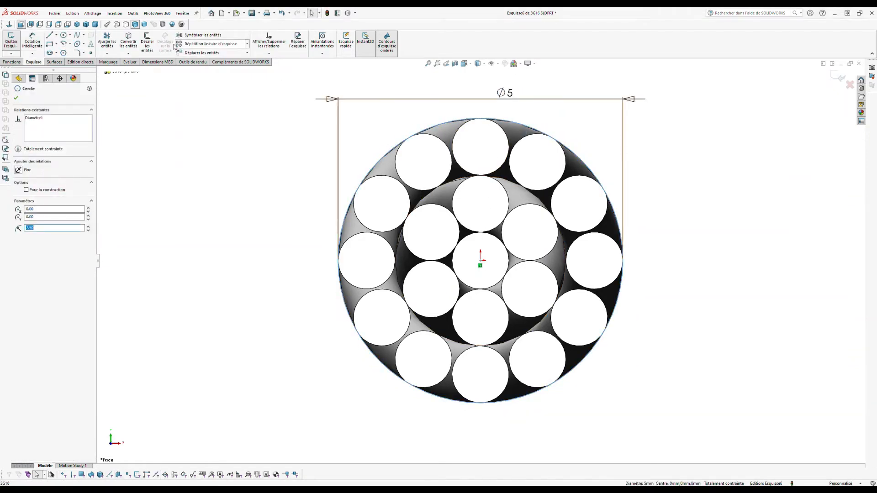
click(148, 43)
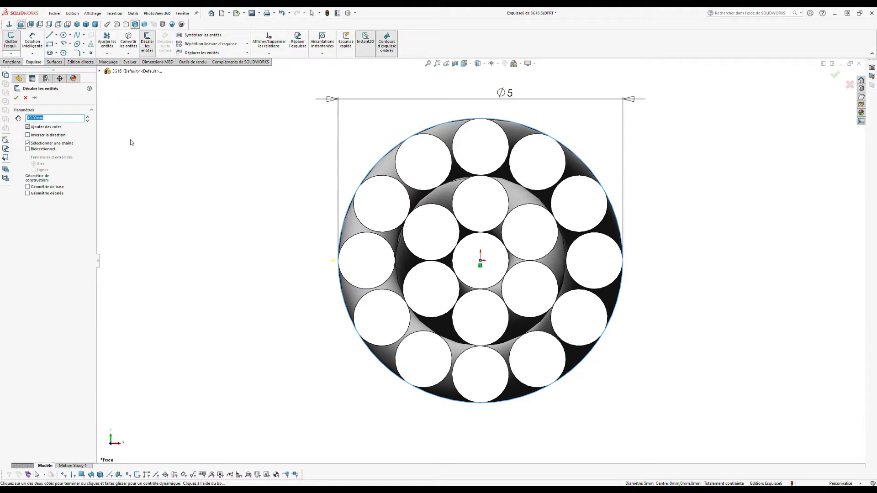
text(0,5)
key(Return)
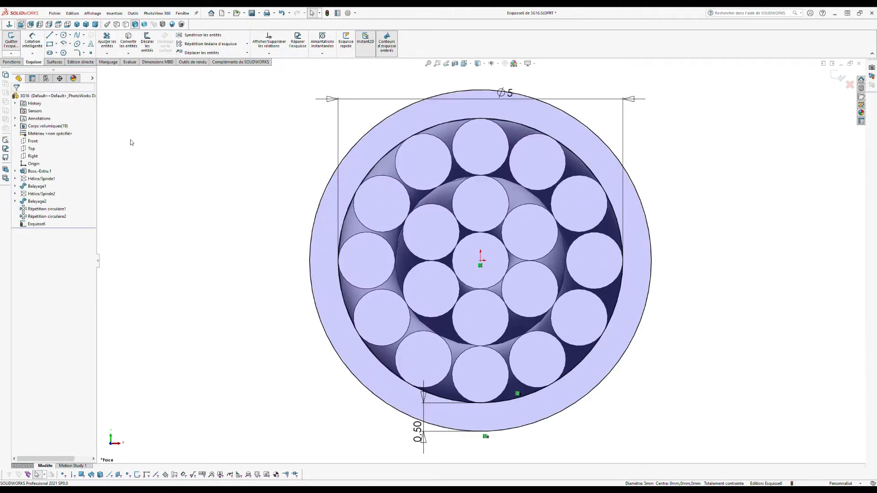
Step: Extrude the ring 480 mm as a separate body with Fusionner le résultat unchecked
click(12, 61)
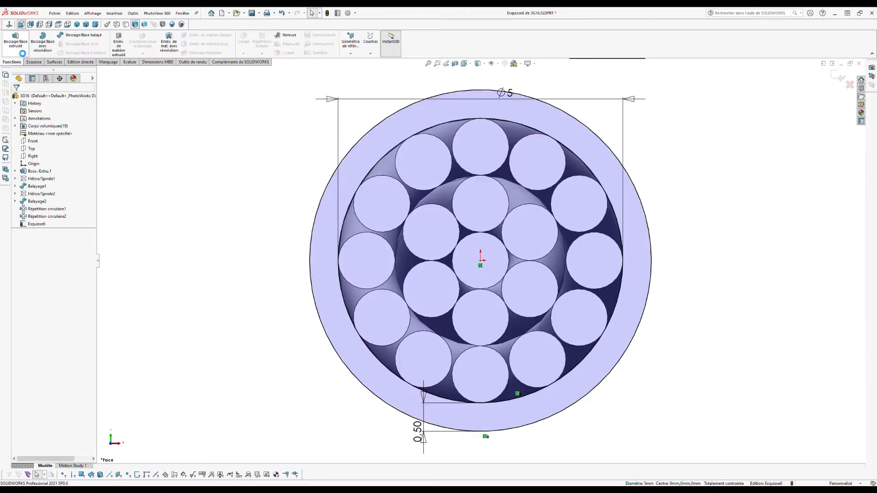
click(15, 41)
text(48)
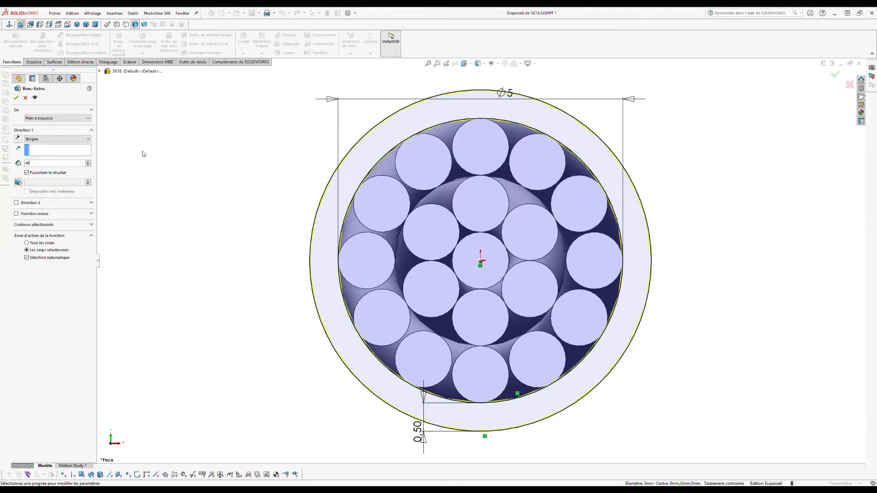
text(0)
key(Return)
click(55, 173)
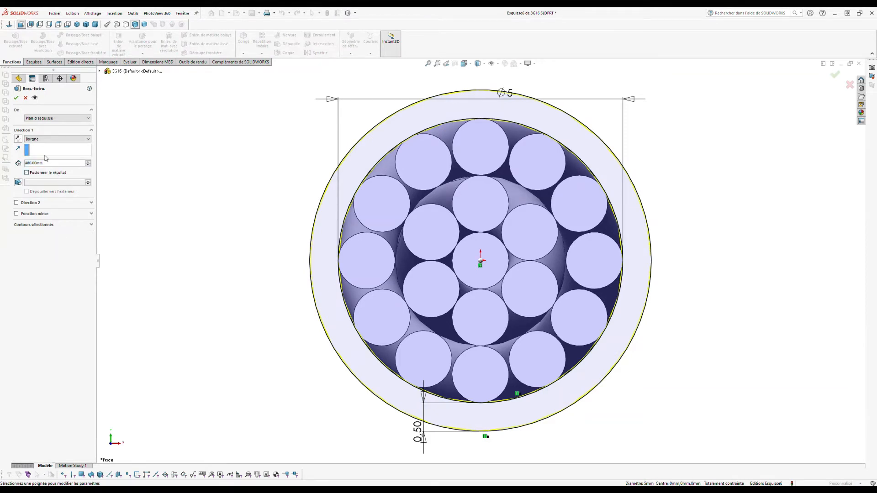
click(16, 98)
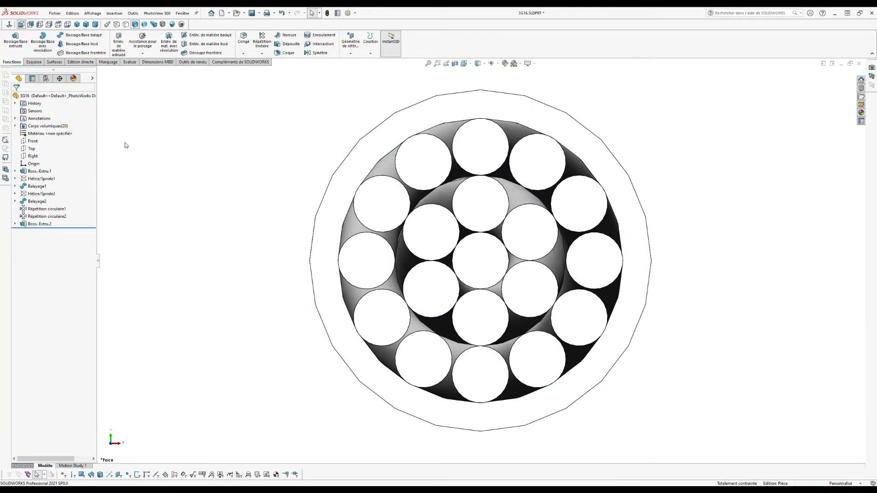
click(63, 27)
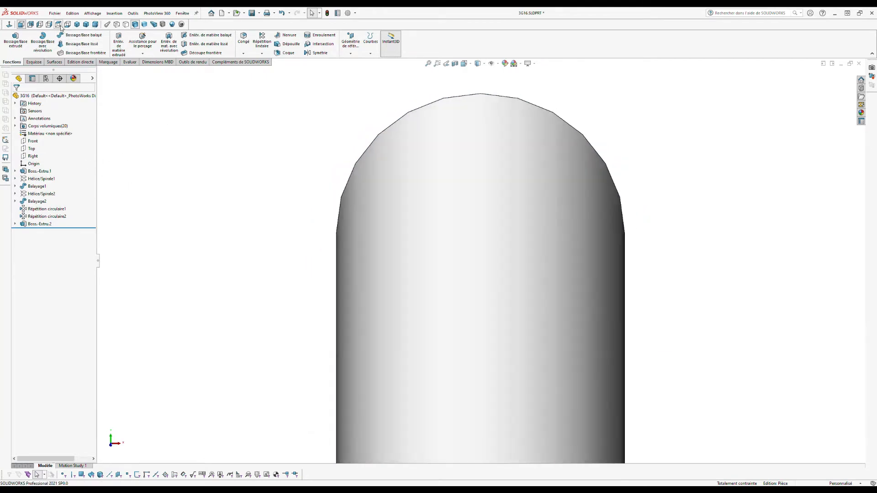
Step: On the Top plane, draw a line along the cable axis to its bottom edge and exit Esquisse7
click(32, 149)
click(36, 142)
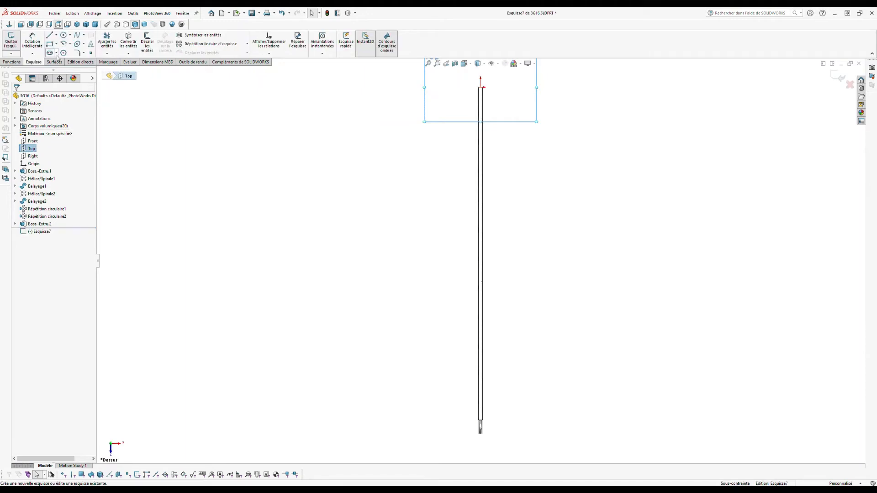
click(50, 35)
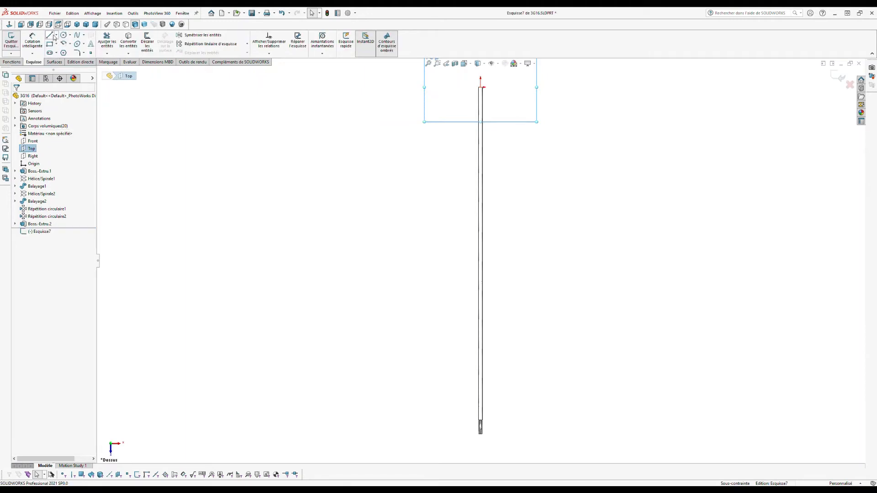
click(480, 86)
scroll(502, 436, down, 5)
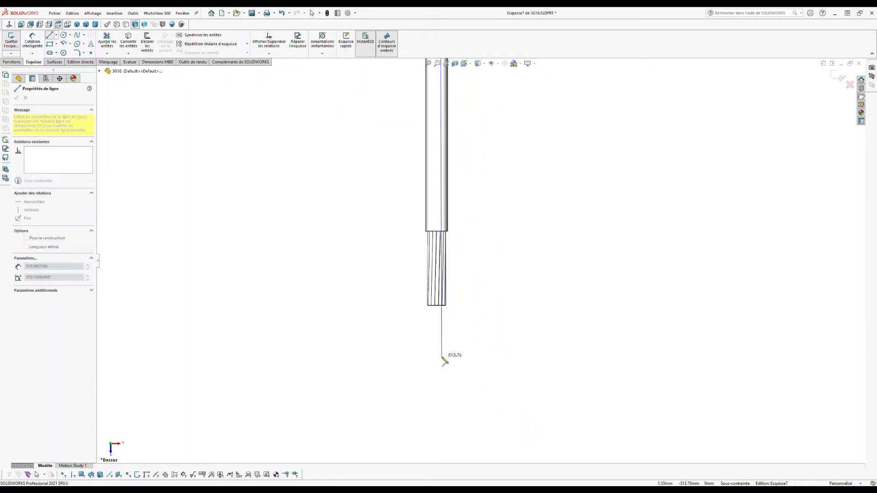
scroll(446, 347, down, 3)
scroll(447, 291, down, 3)
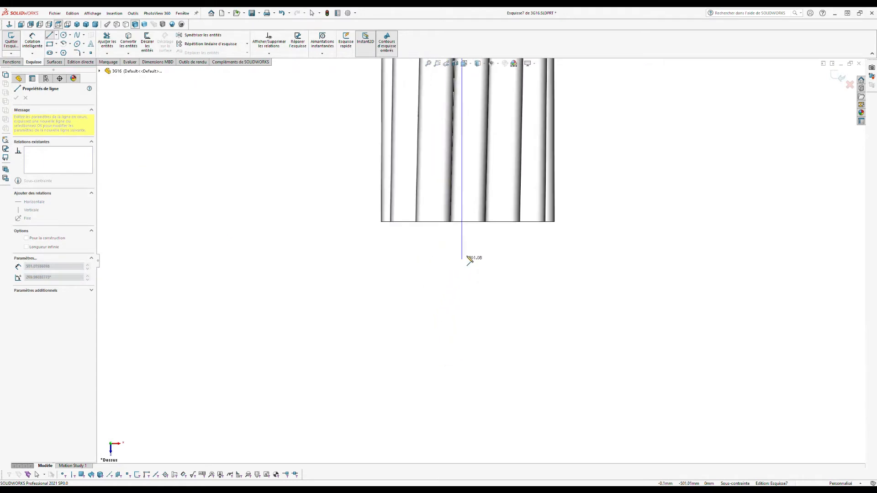
click(467, 223)
key(Escape)
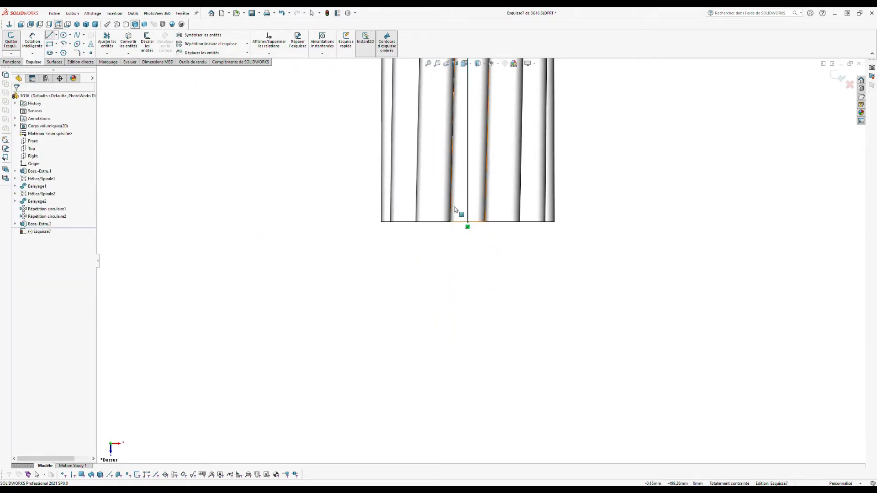
click(839, 79)
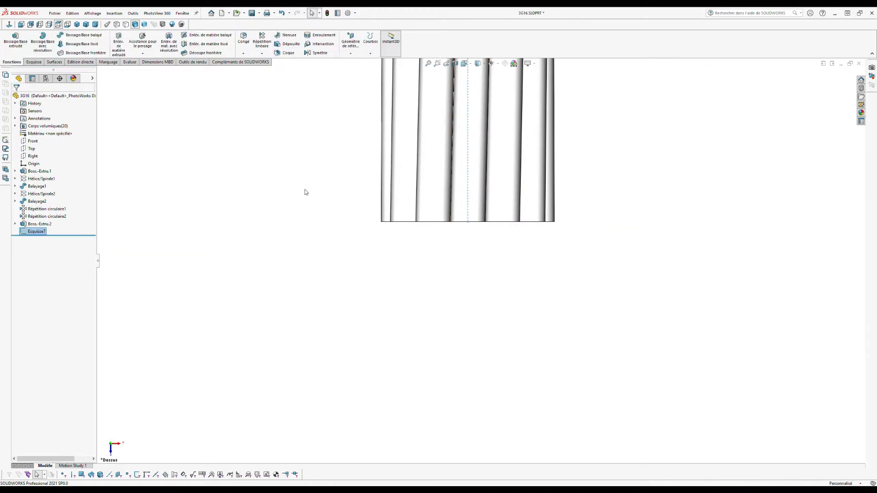
click(22, 25)
Step: On a Front-plane sketch, draw a large circle at the origin and a small circle on its top
click(32, 141)
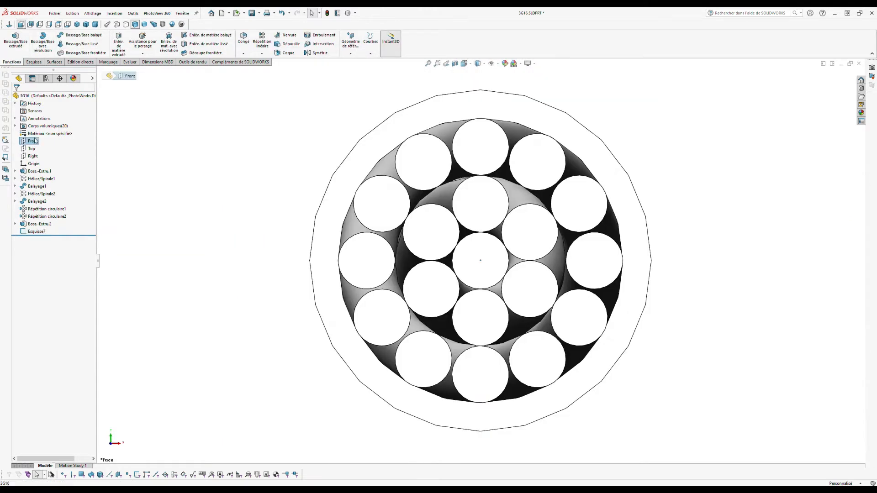
click(40, 131)
click(64, 35)
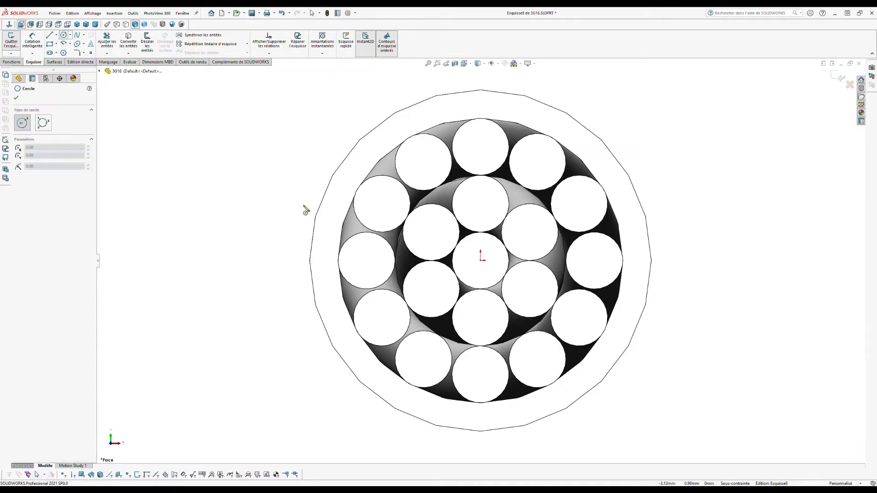
key(z)
key(z)
key(z)
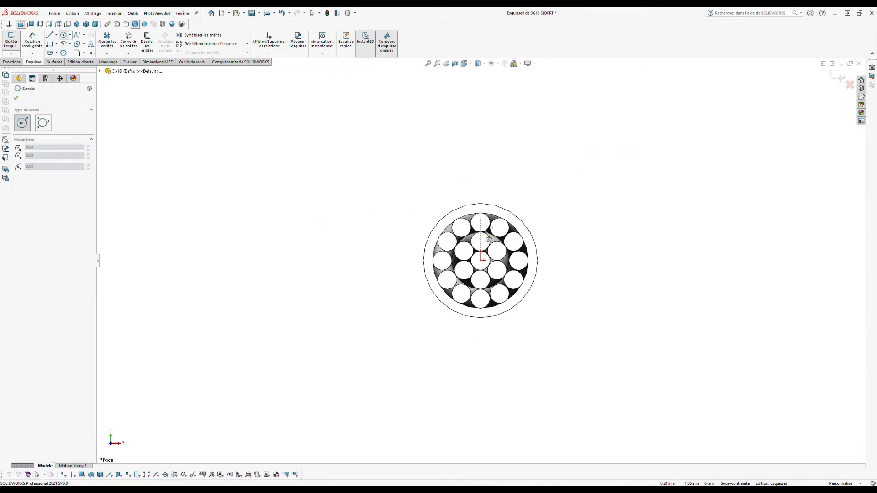
click(481, 260)
click(480, 151)
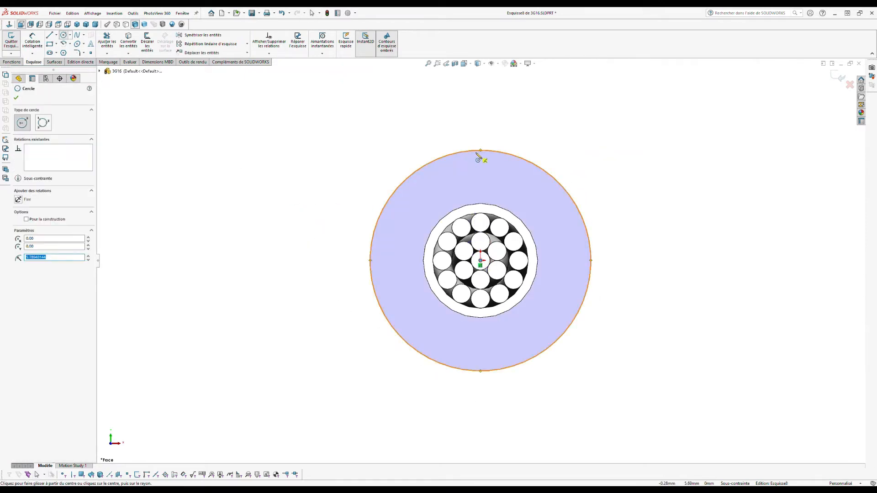
click(481, 150)
click(465, 118)
key(Escape)
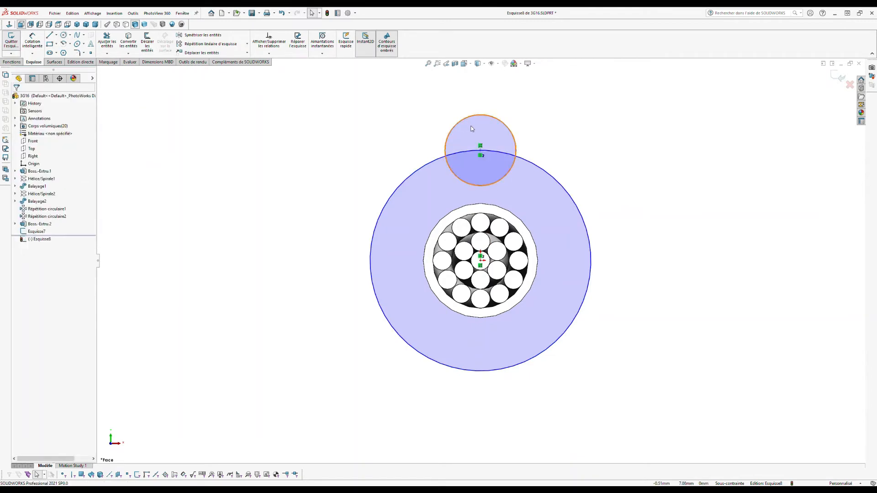
Step: Dimension the small circle's diameter to 6 mm
click(32, 40)
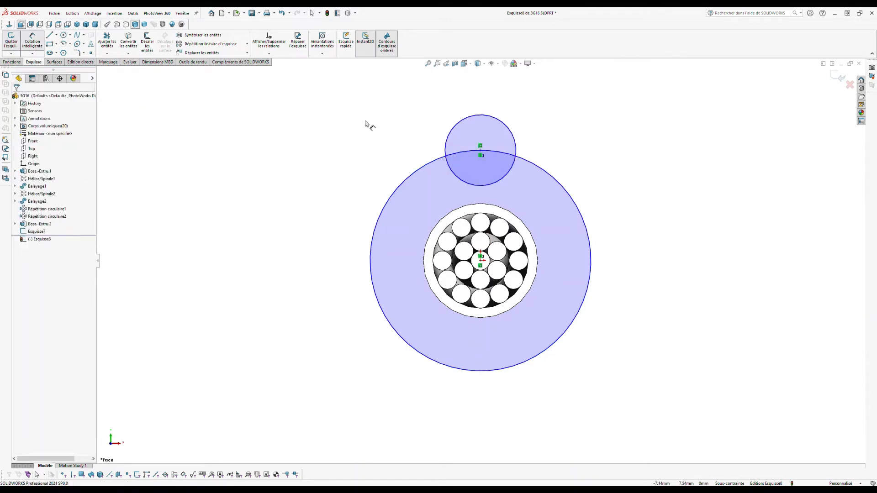
click(477, 117)
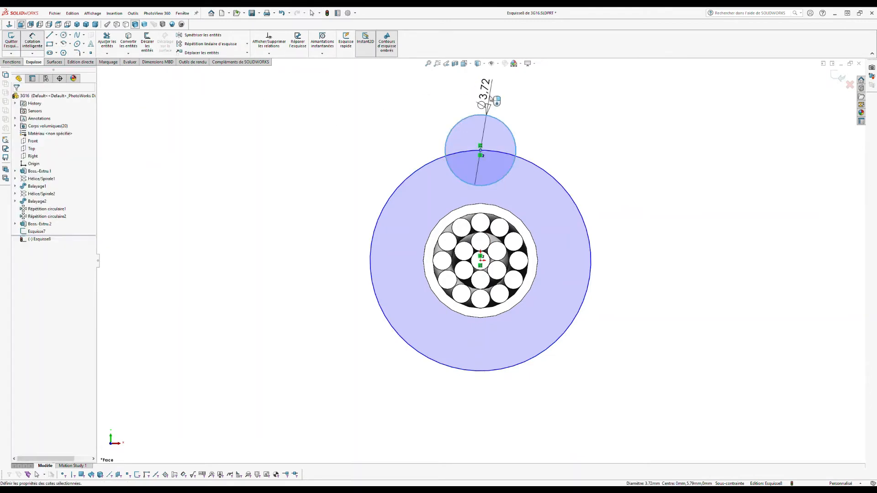
click(492, 97)
text(6)
key(Return)
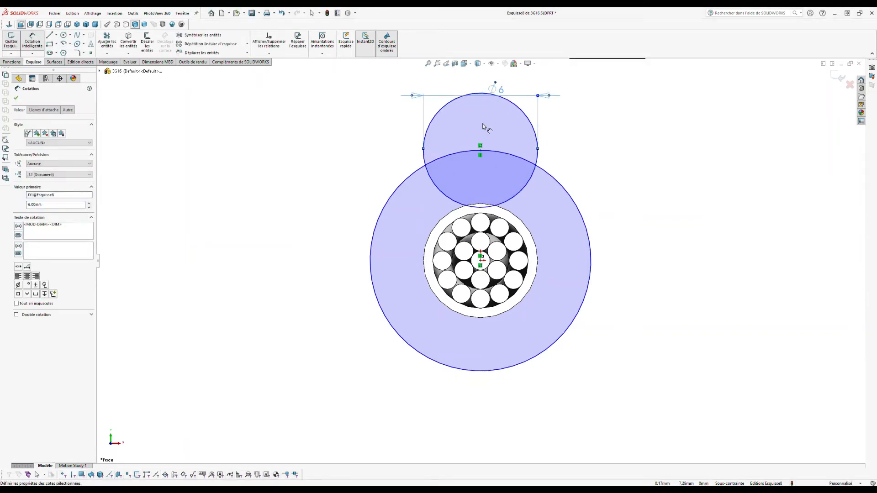
key(Escape)
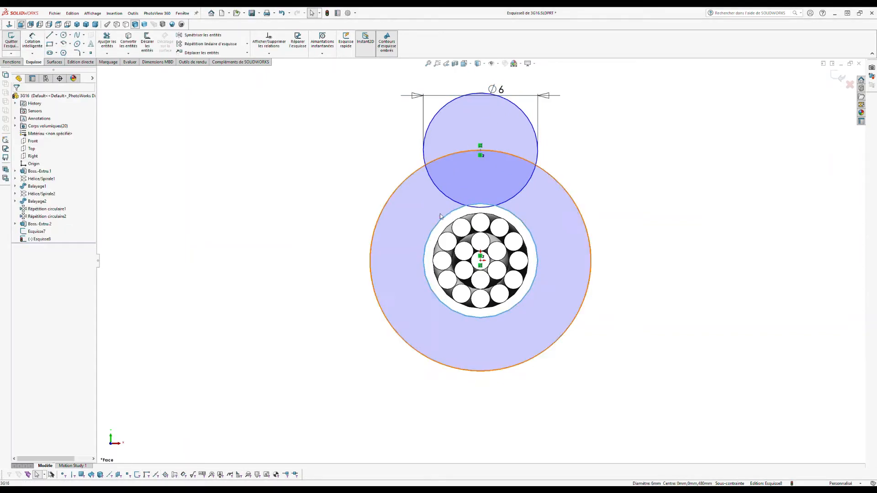
Step: Align the 6 mm circle's centre above the origin and begin a circular pattern of it
click(480, 150)
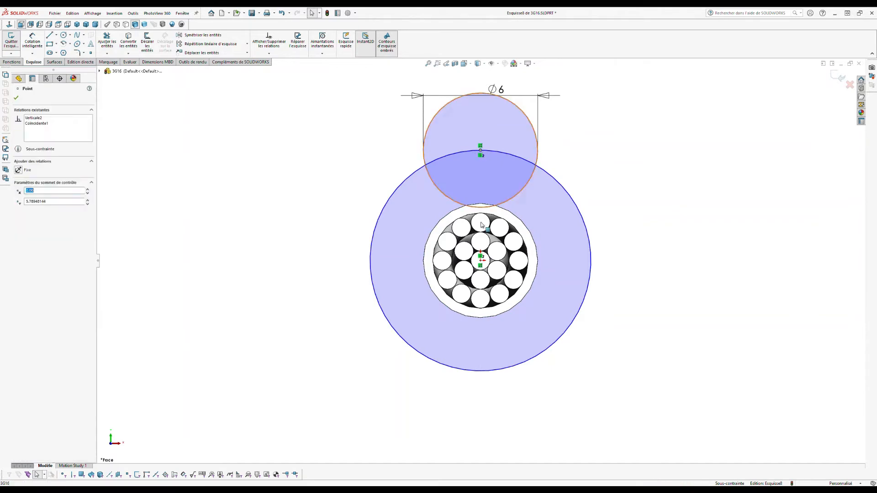
ctrl+click(480, 264)
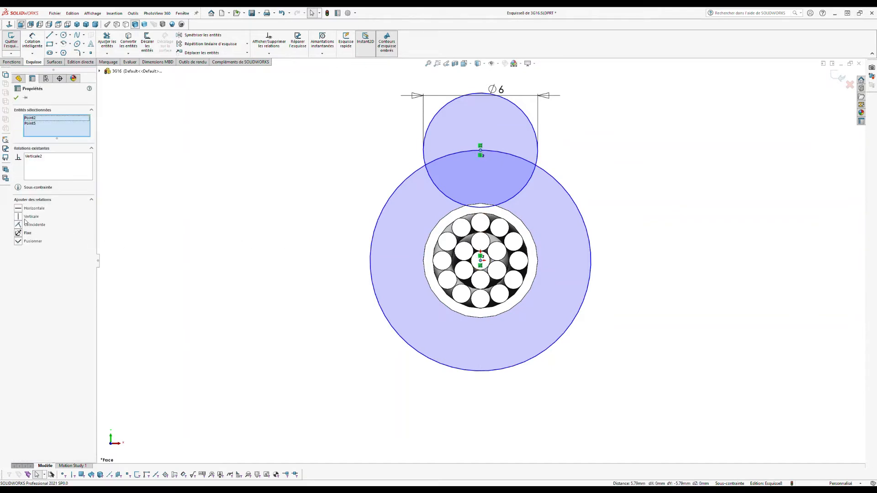
click(221, 188)
click(437, 118)
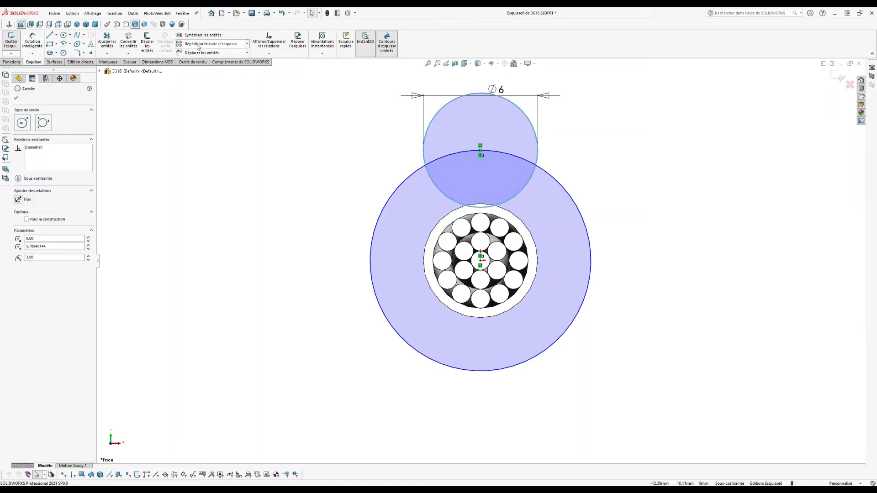
click(217, 62)
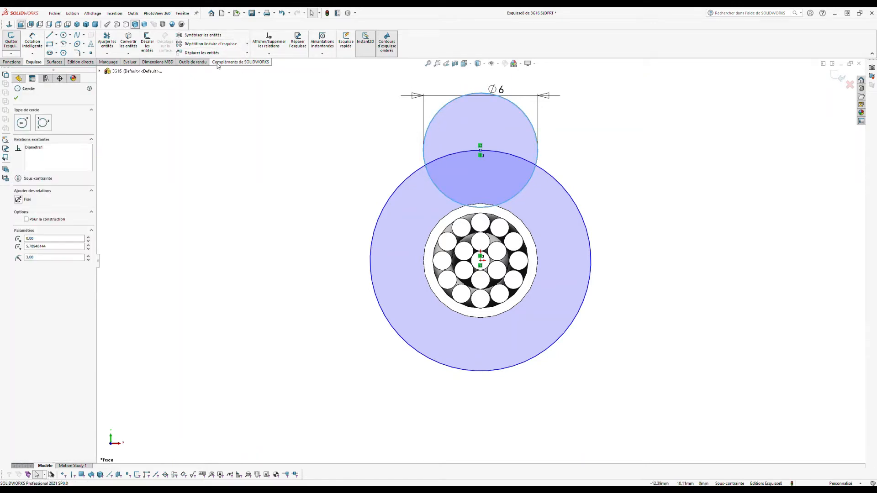
Step: Circular-pattern the 6 mm circle into 3 instances
click(44, 188)
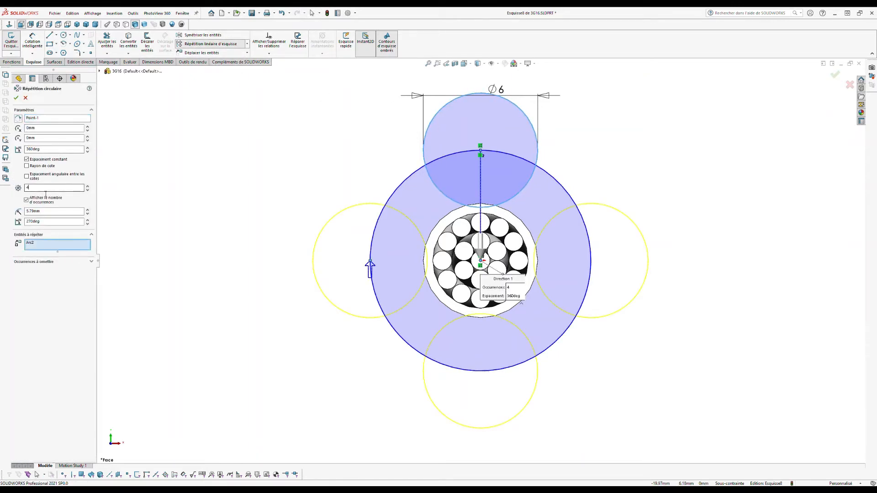
key(BackSpace)
text(3)
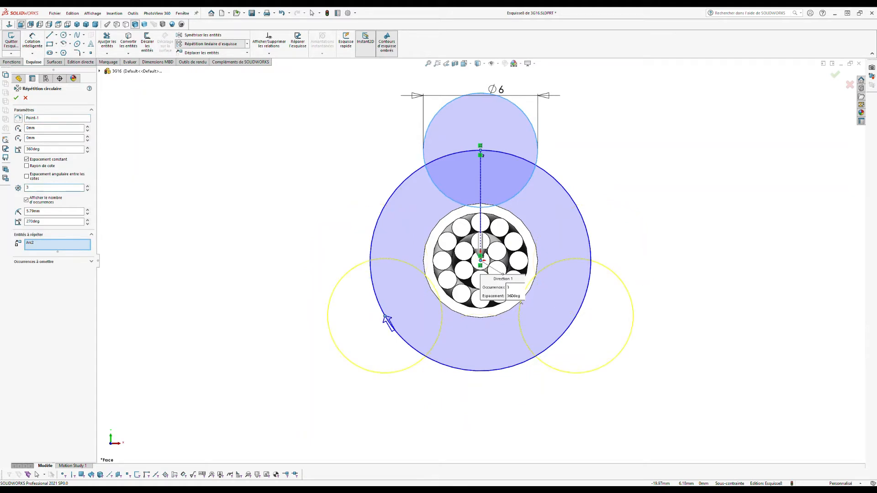
click(16, 97)
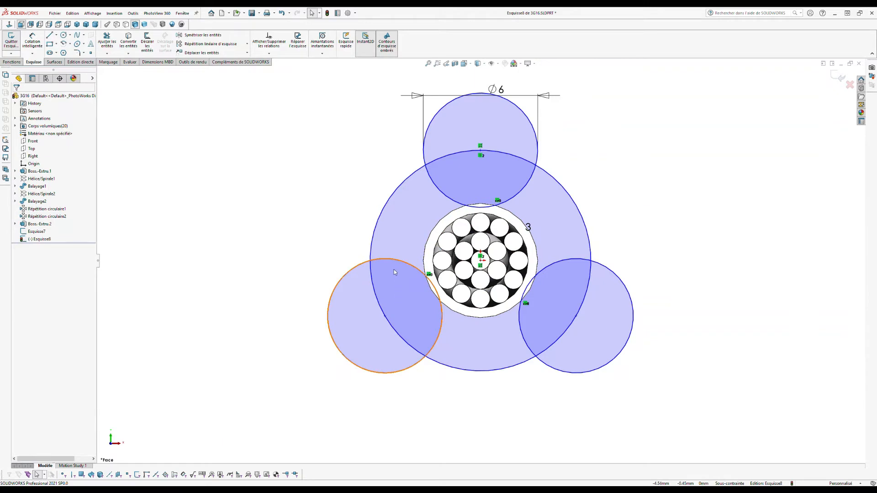
Step: Make the pattern centre coincident with the origin point and add a Tangent relation between circles
drag(384, 315, 395, 298)
click(480, 249)
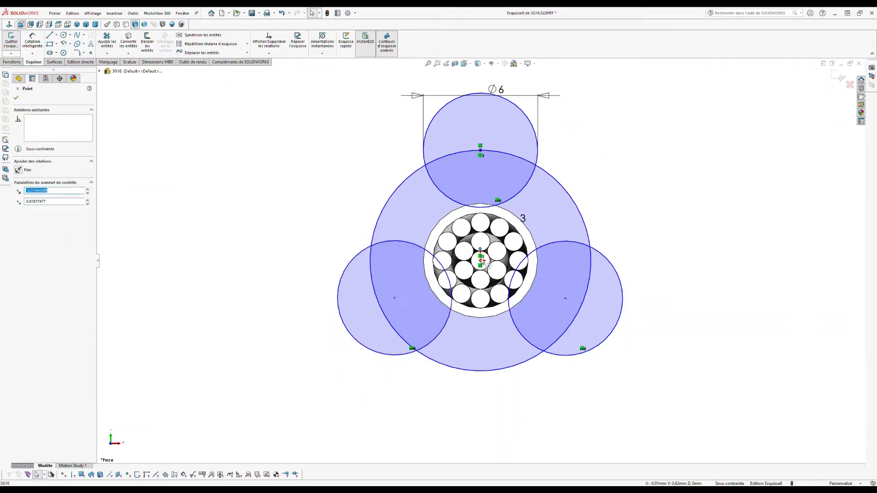
ctrl+click(481, 261)
click(19, 226)
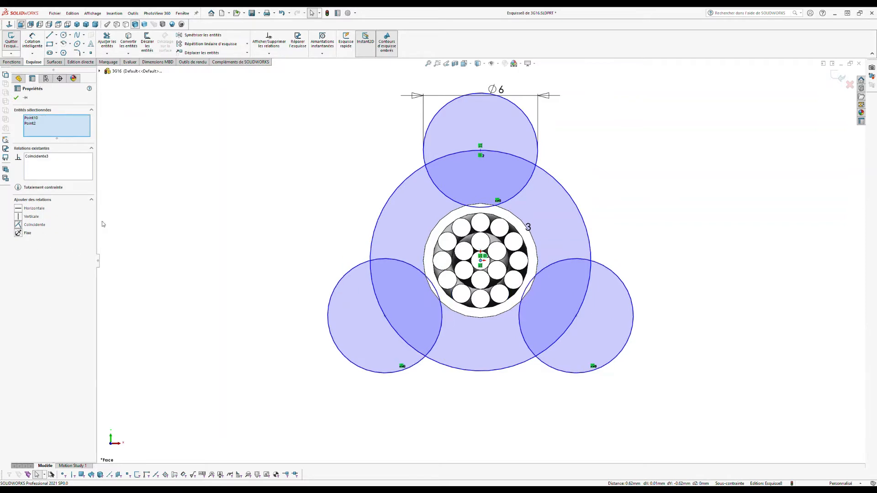
click(347, 254)
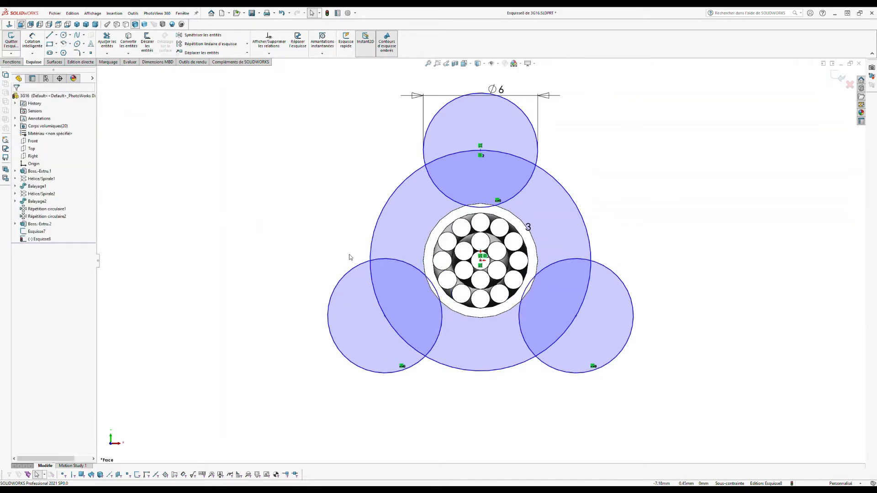
ctrl+click(440, 191)
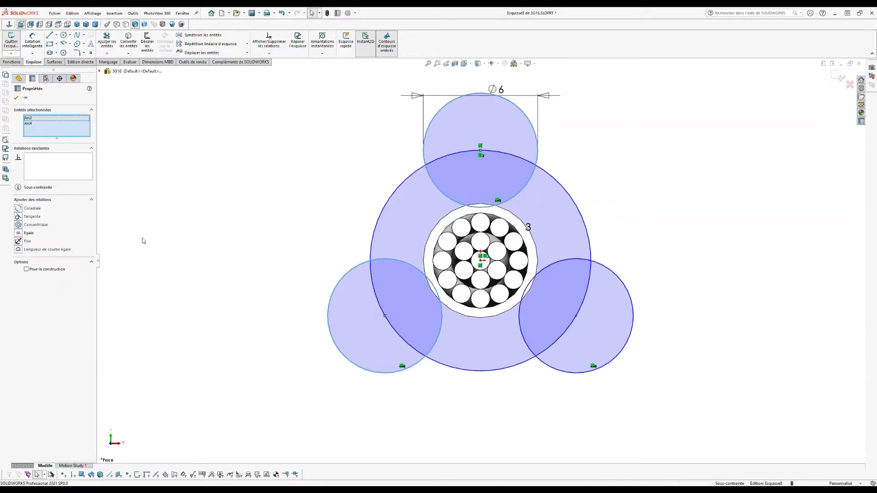
click(18, 217)
click(280, 221)
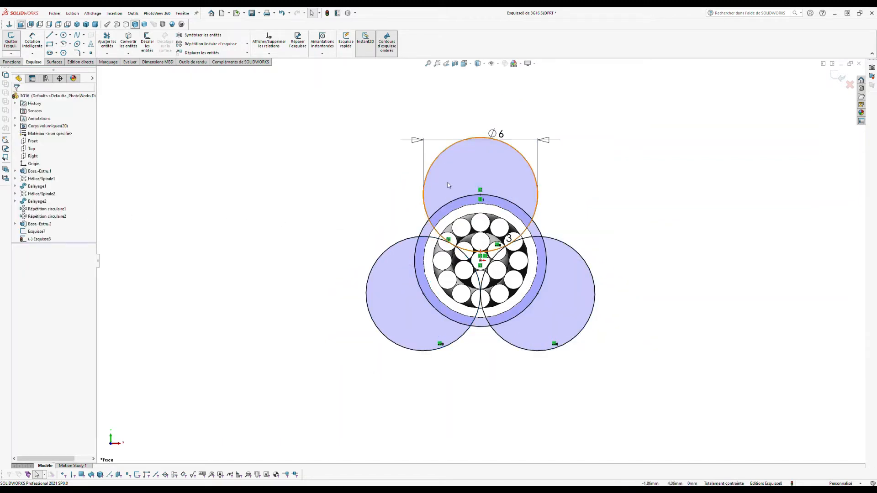
Step: Convert the three small 6 mm circles to construction geometry
click(422, 232)
ctrl+click(408, 239)
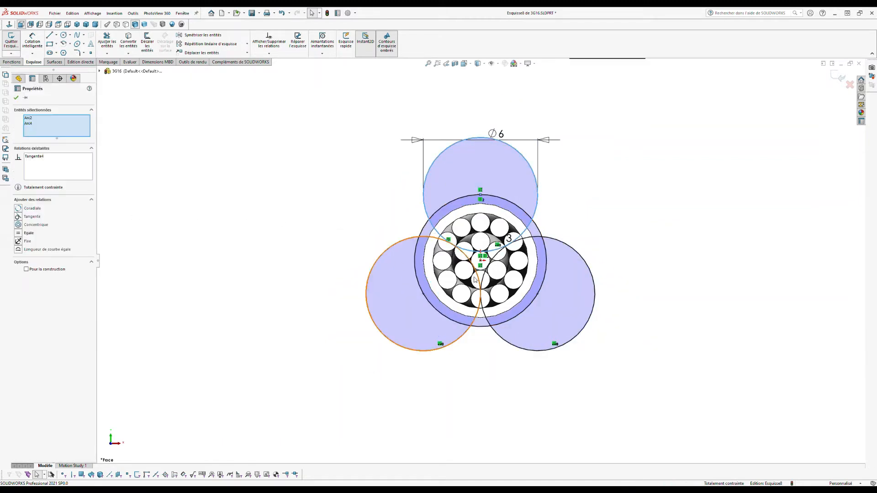
ctrl+click(542, 280)
ctrl+click(542, 280)
ctrl+click(560, 285)
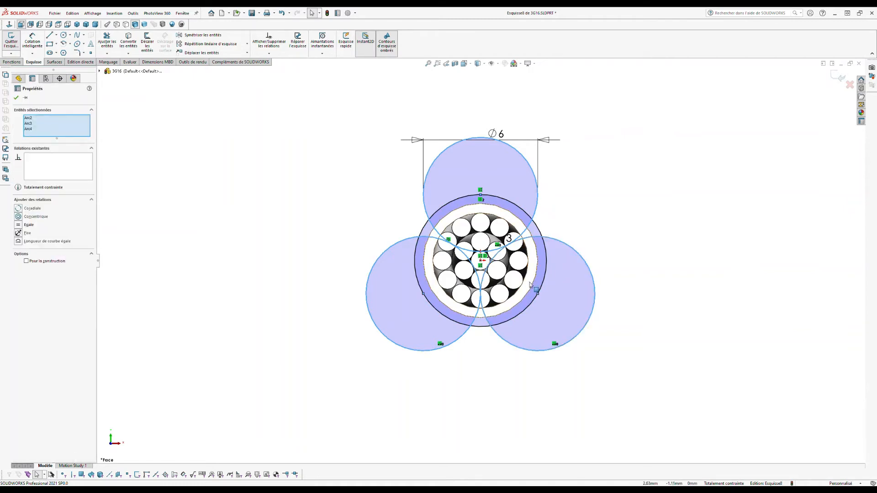
click(26, 260)
click(185, 160)
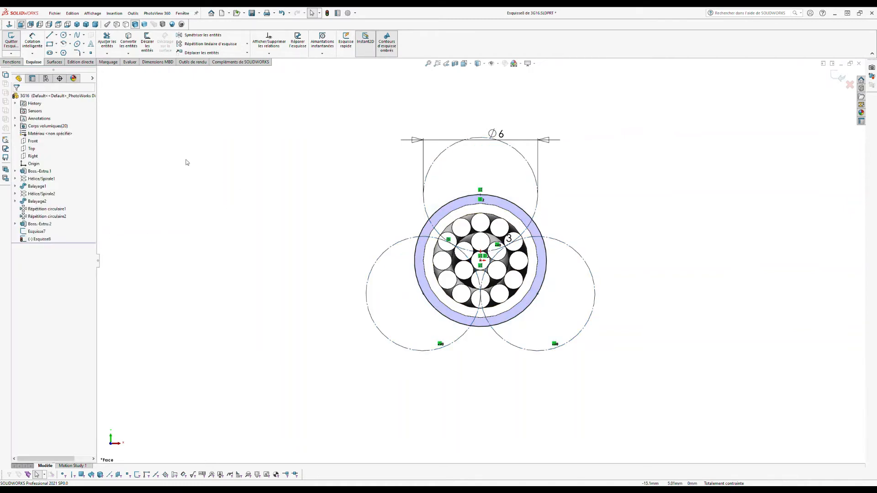
Step: Add Hélice/Spirale3 on the sketch circle: 500 mm pitch, 1 revolution, 135° start angle
click(10, 63)
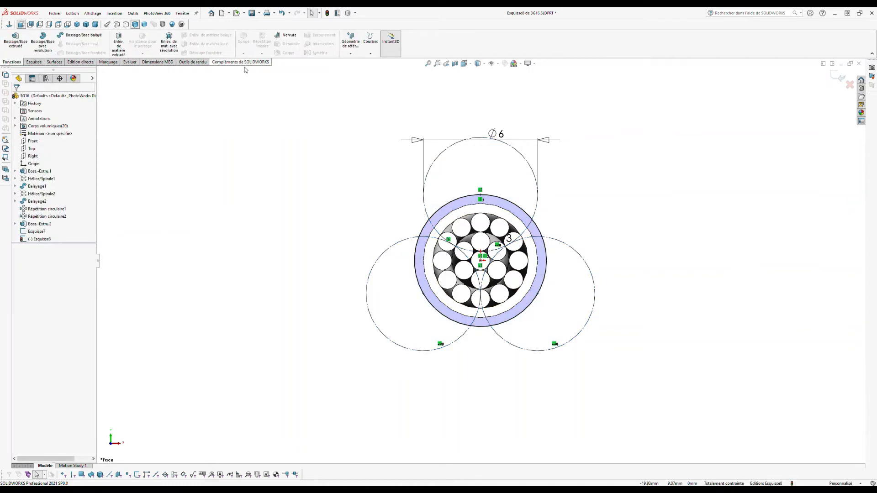
click(375, 78)
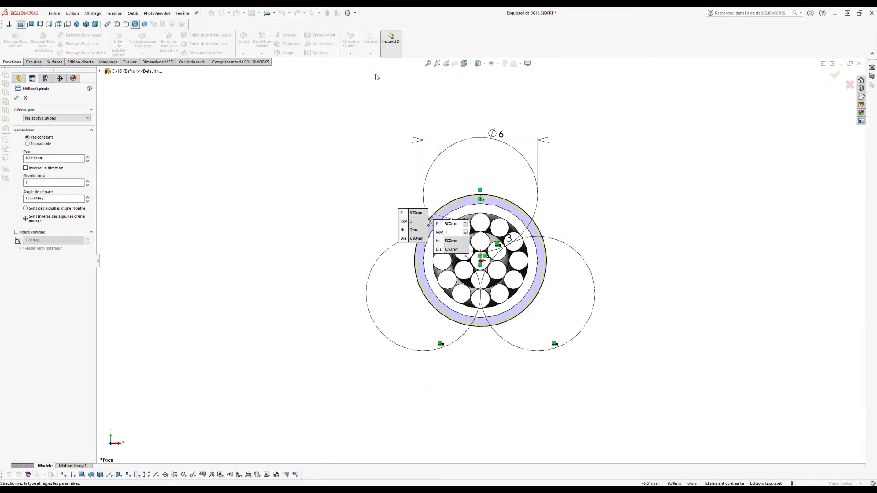
click(16, 98)
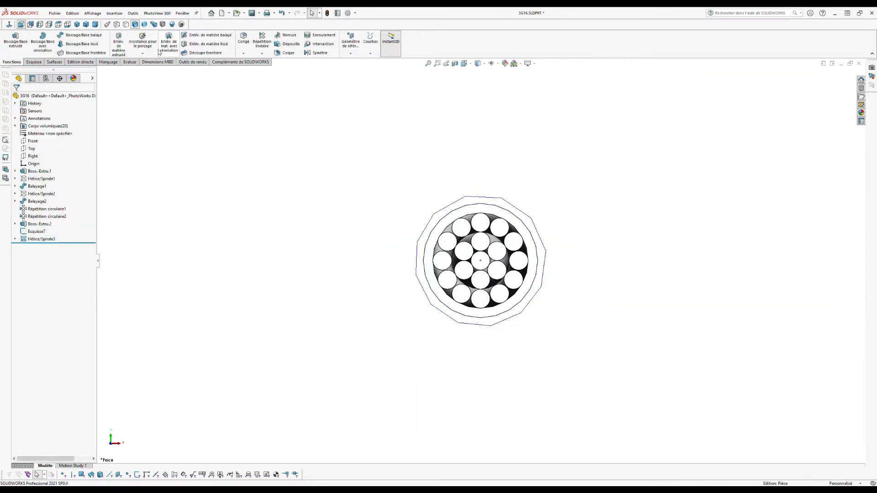
click(95, 24)
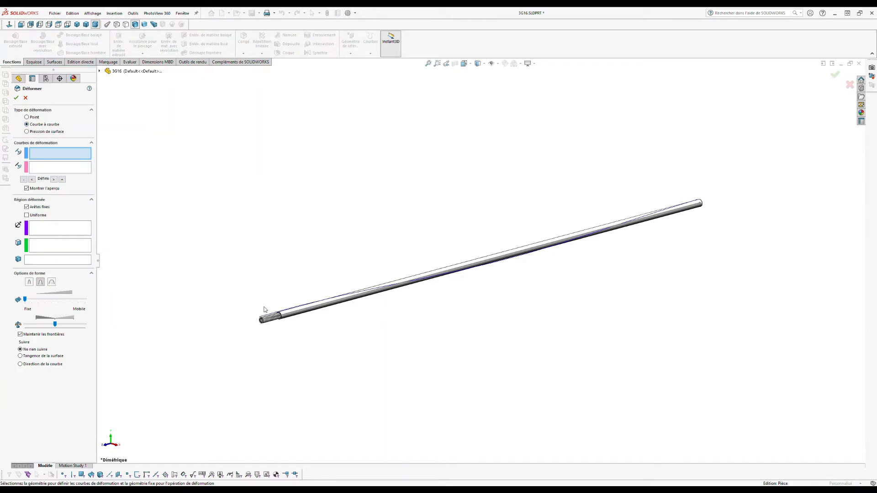
Step: Set the Déformer curves: Ligne1@Esquisse7 as the initial curve and Hélice/Spirale3 as the target
scroll(264, 309, down, 5)
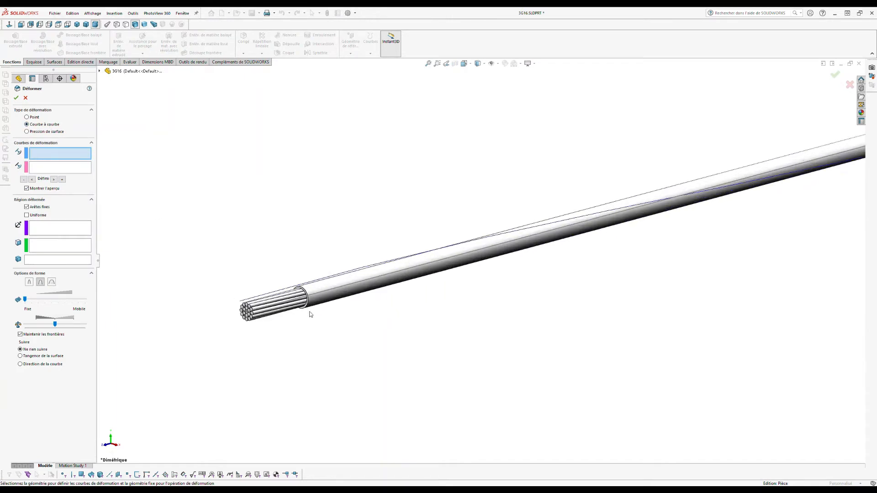
click(341, 285)
click(73, 170)
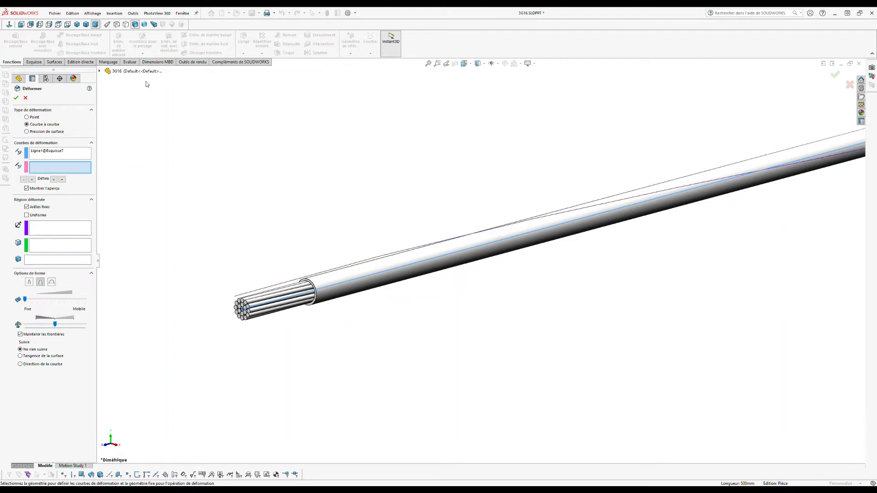
click(99, 71)
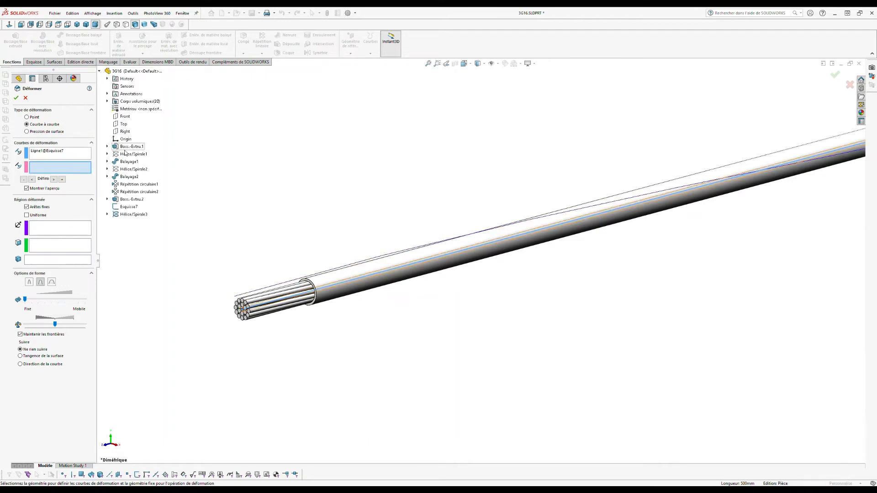
click(122, 214)
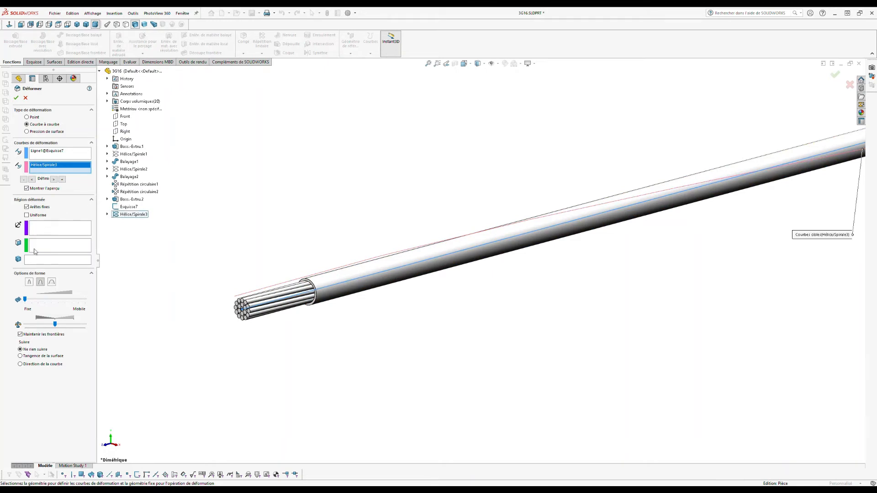
Step: Select all 20 solid bodies as the region to deform and apply the deformation
click(45, 259)
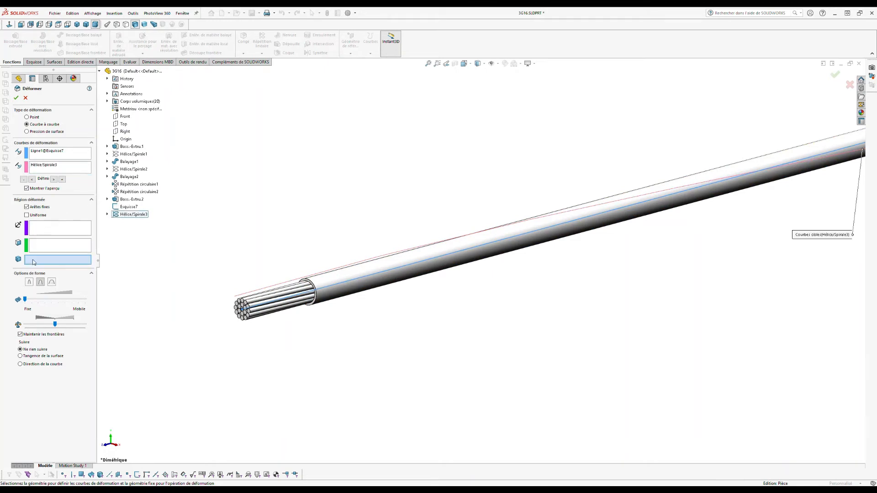
click(108, 102)
click(139, 109)
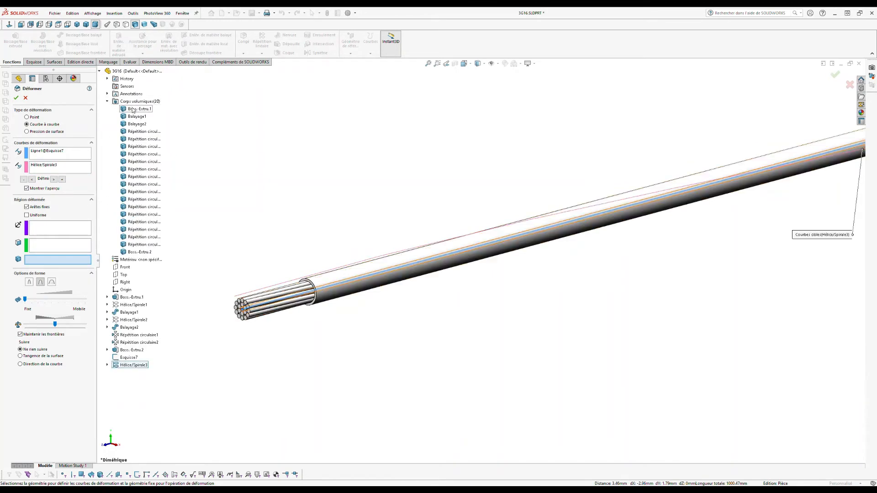
shift+click(150, 244)
shift+click(138, 252)
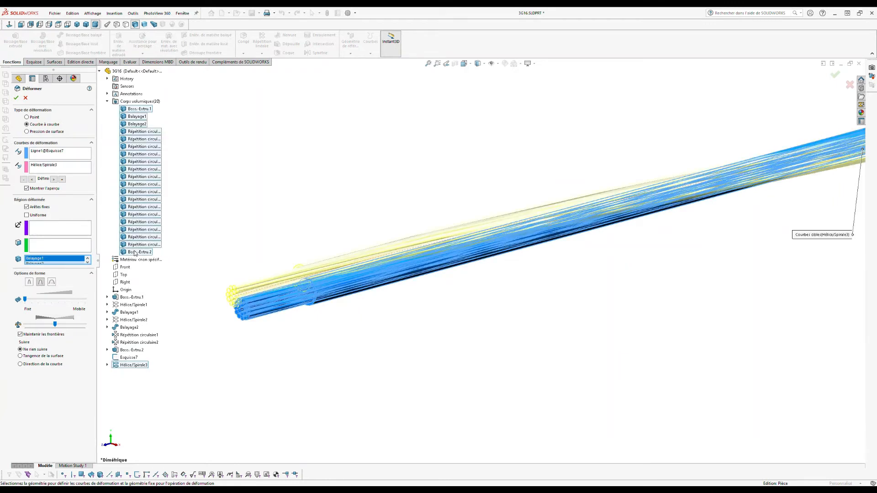
click(17, 99)
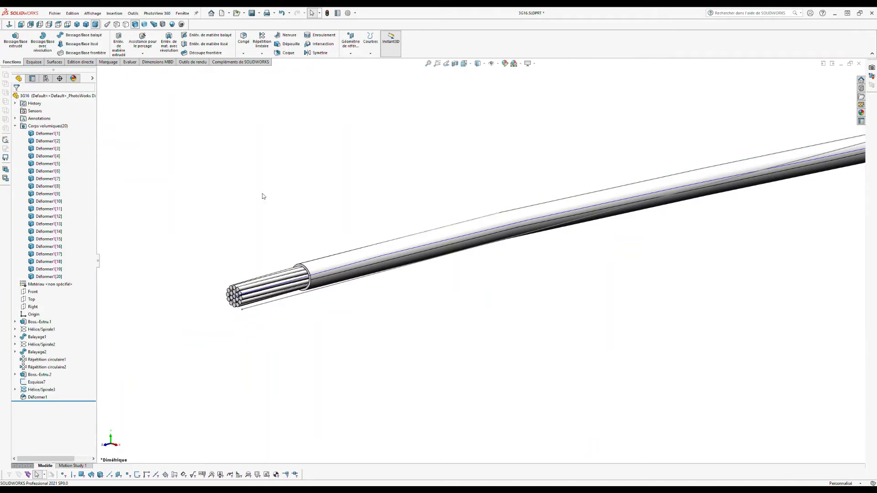
Step: Check the Hélice/Spirale3 and Esquisse7 entries and switch to Front view
click(15, 127)
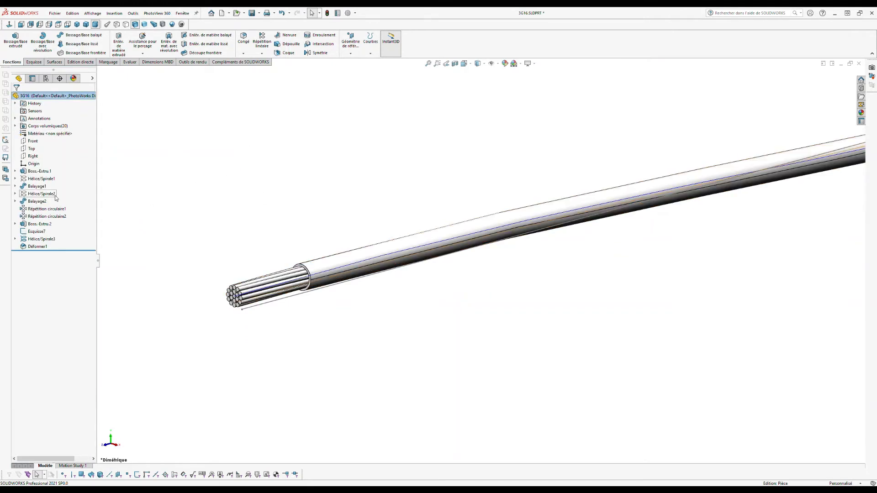
click(41, 239)
click(43, 232)
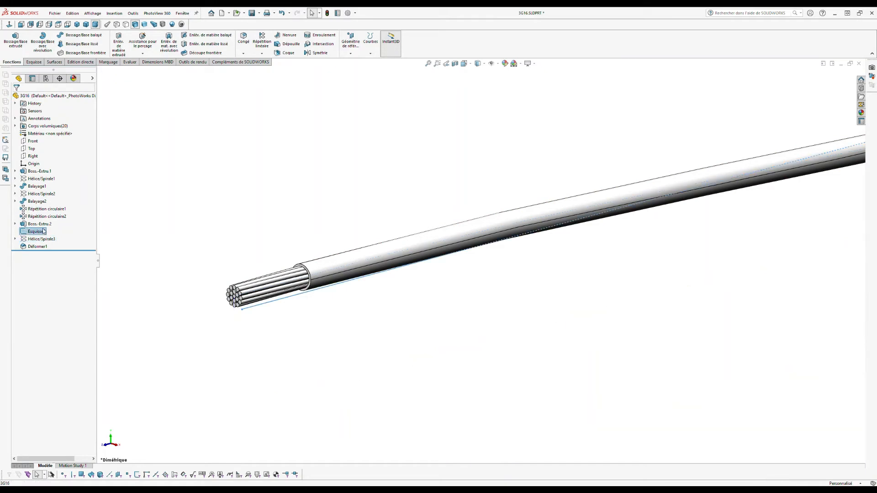
click(218, 214)
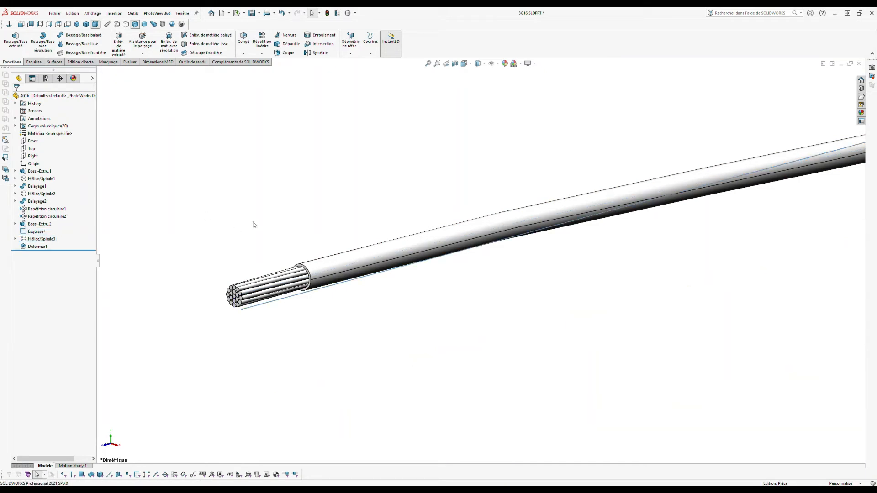
click(21, 24)
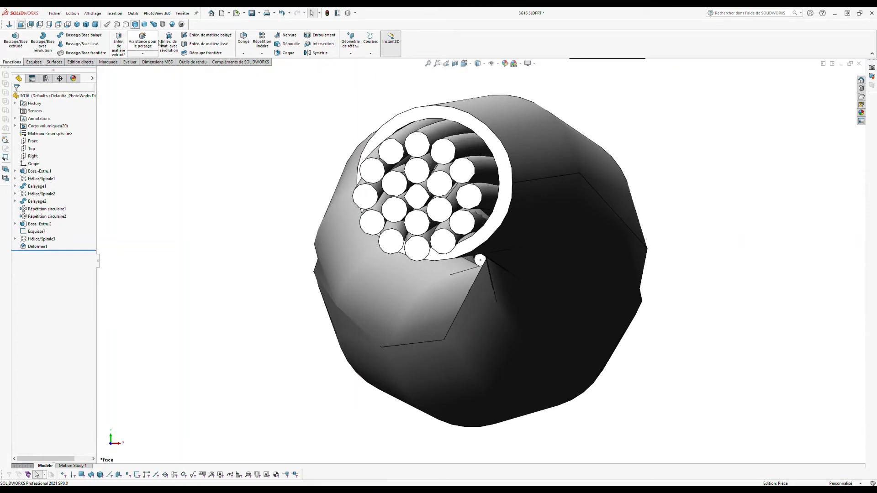
Step: Start a circular pattern using Ligne1@Esquisse7 as its axis
click(262, 55)
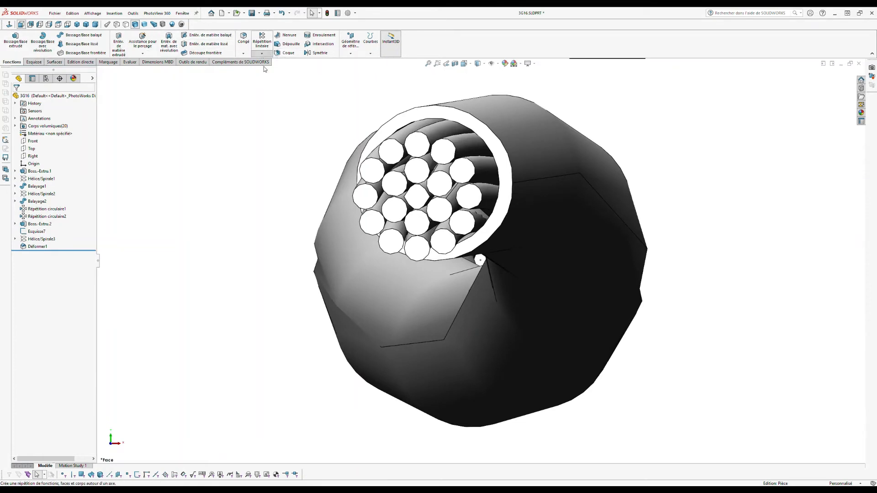
click(264, 70)
click(46, 120)
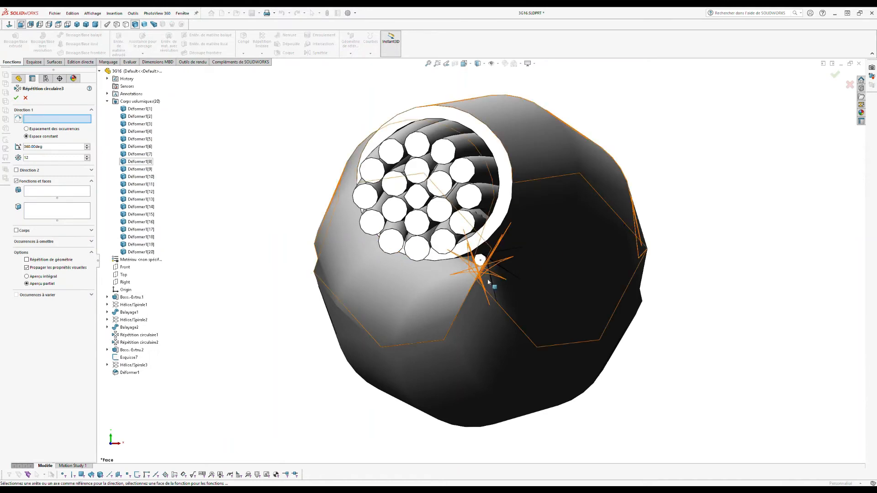
scroll(494, 271, down, 6)
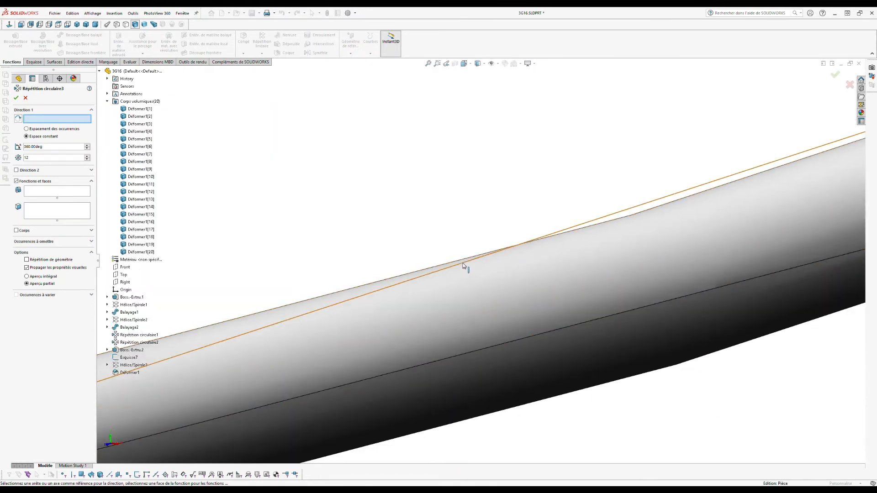
click(463, 266)
scroll(464, 266, up, 3)
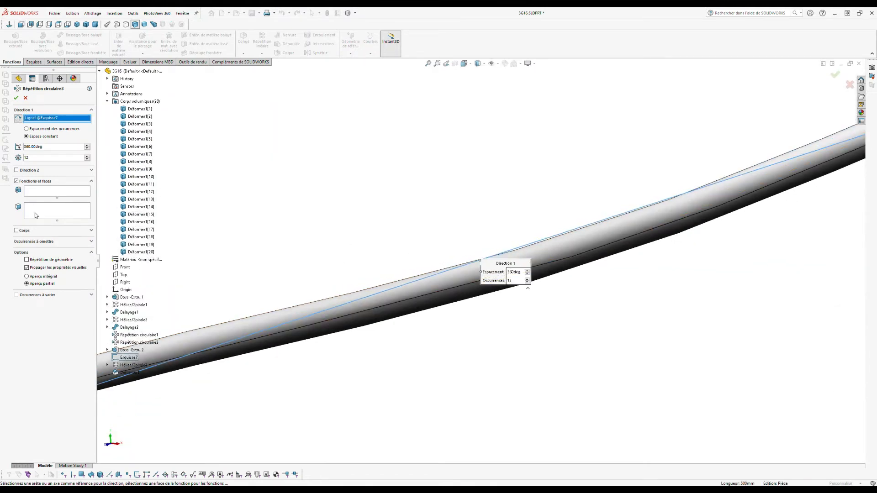
Step: Pattern all 20 Déformer1 bodies 3 times over 360° and return to Front view
click(17, 230)
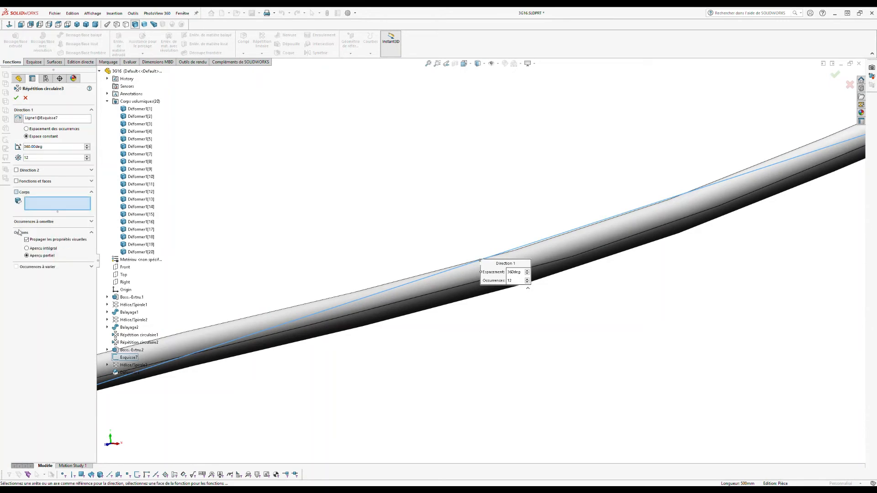
click(140, 109)
shift+click(139, 252)
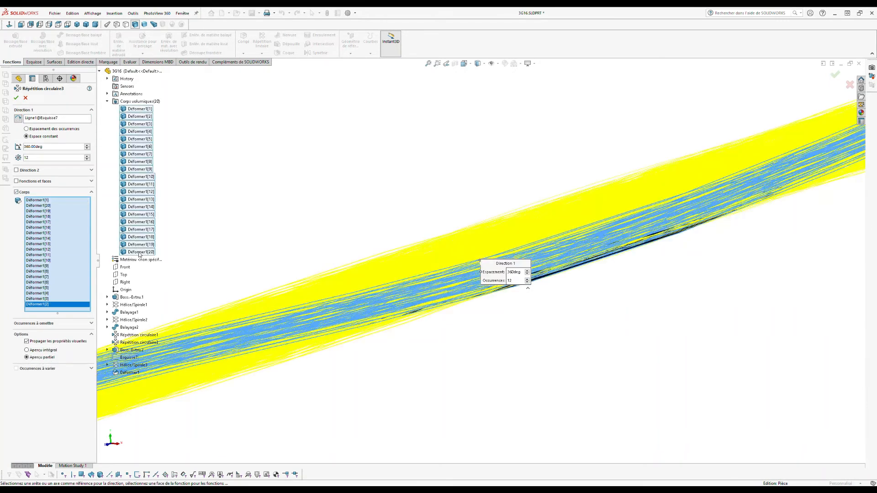
click(61, 160)
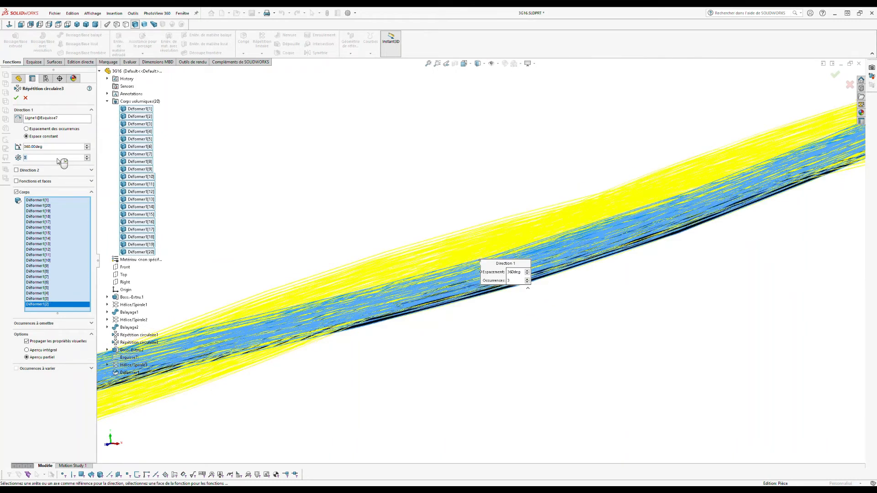
key(Return)
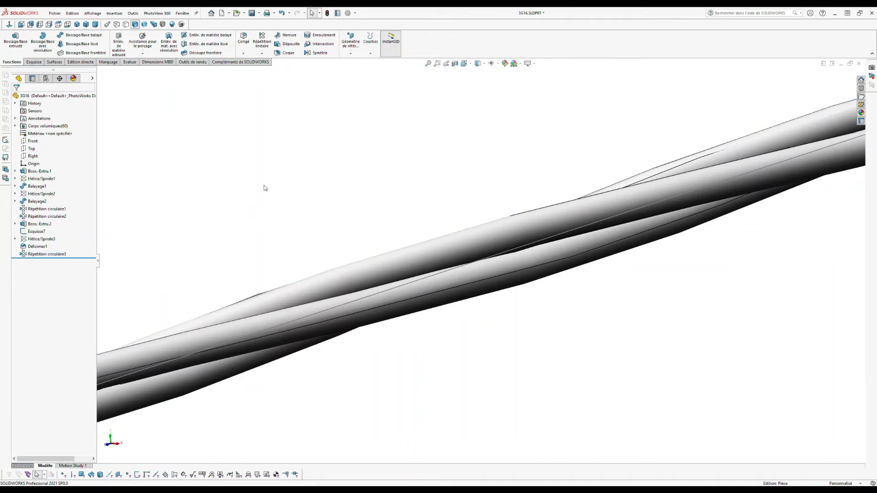
click(39, 224)
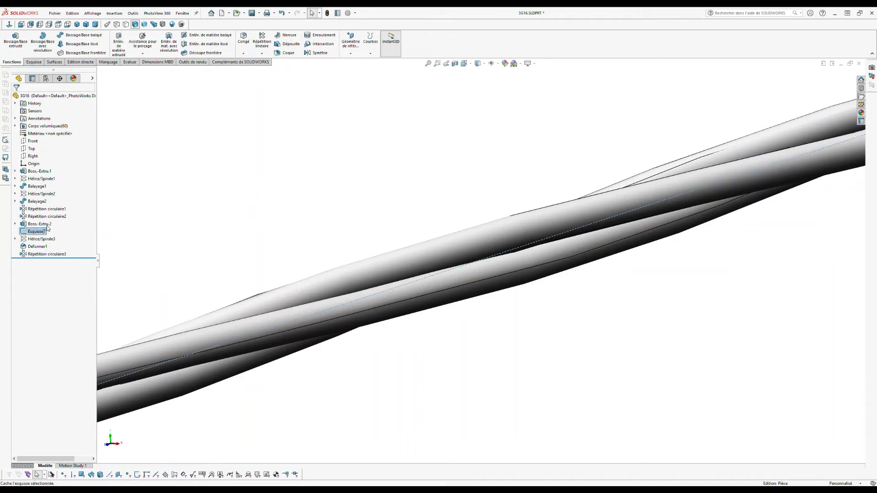
click(21, 24)
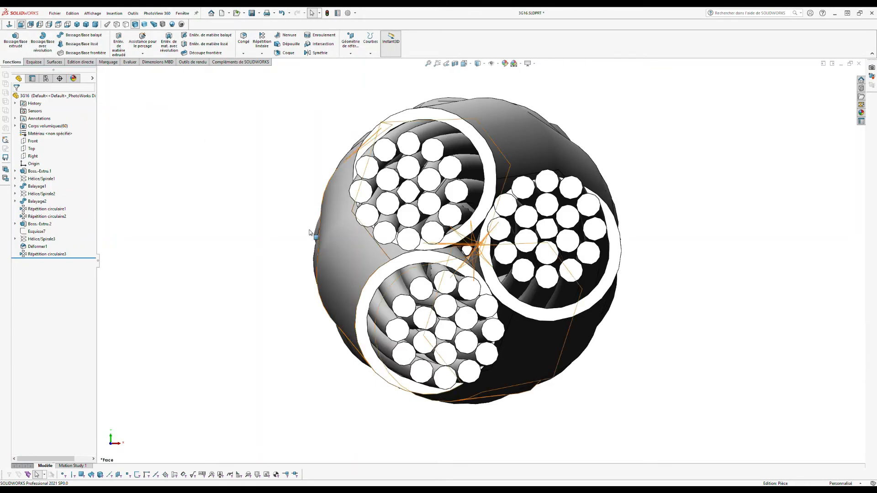
Step: Sketch a 13 mm diameter circle at the origin on the Front plane
click(34, 142)
click(39, 133)
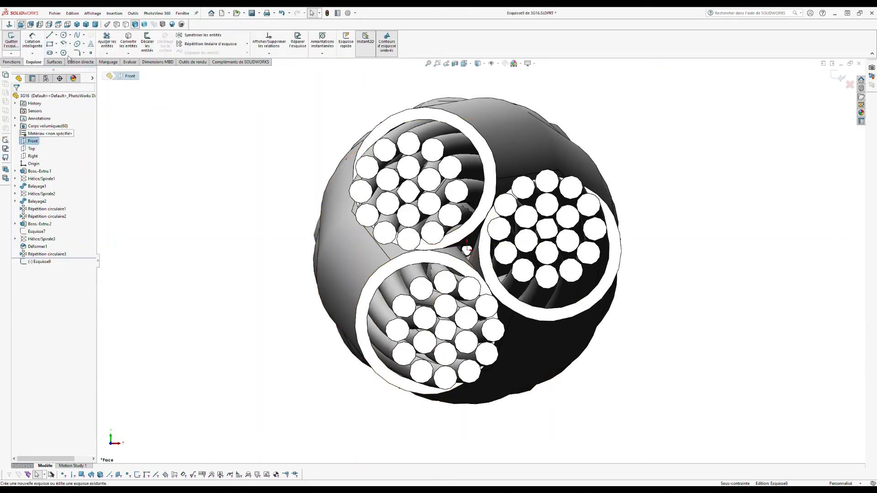
click(64, 35)
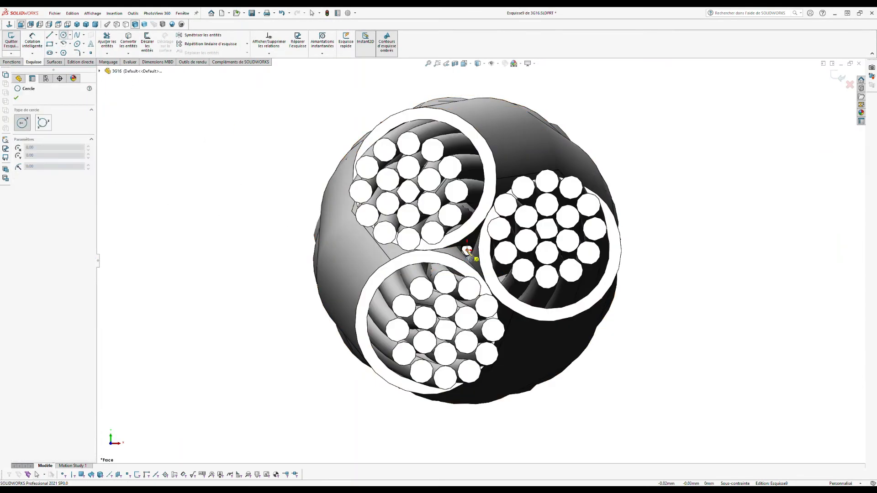
click(467, 251)
click(472, 102)
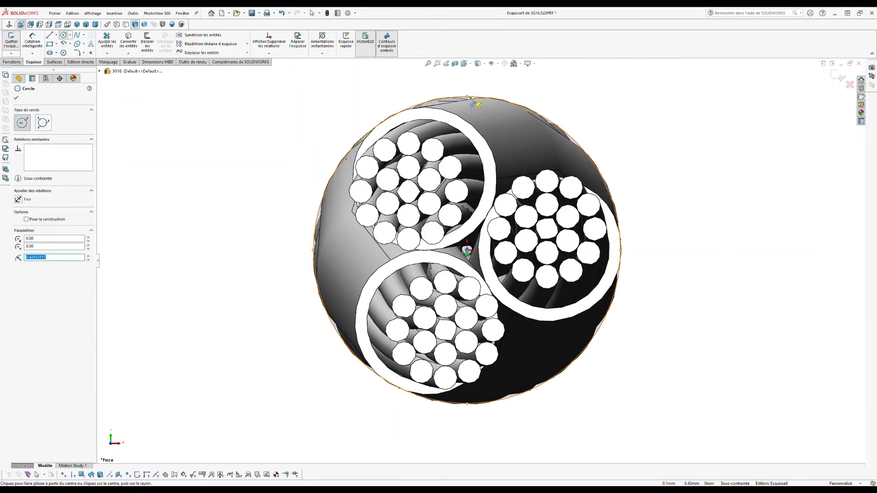
click(32, 40)
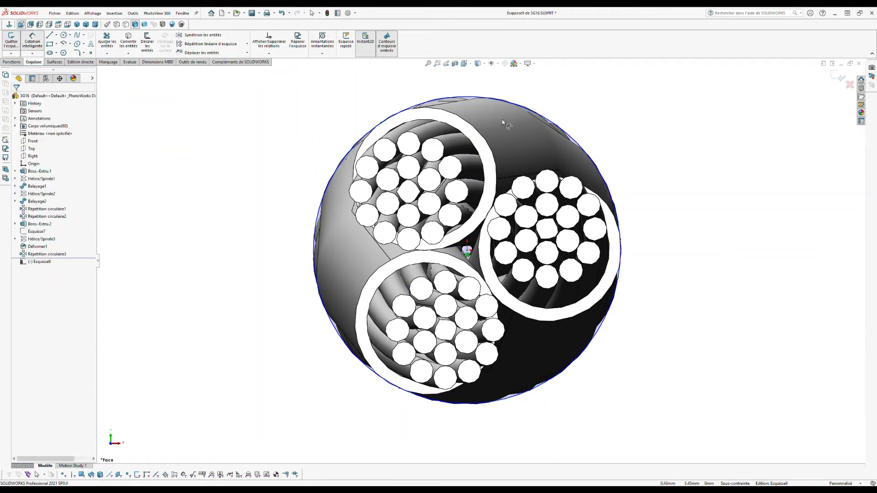
click(472, 97)
click(489, 82)
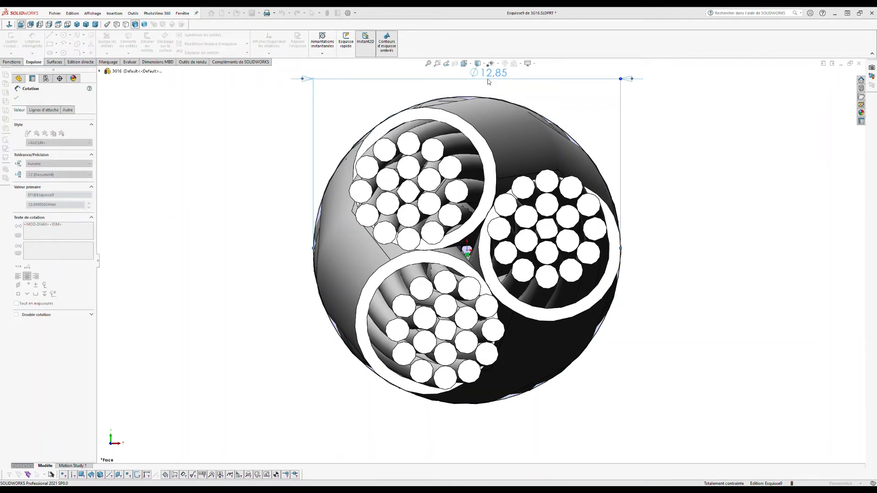
key(Escape)
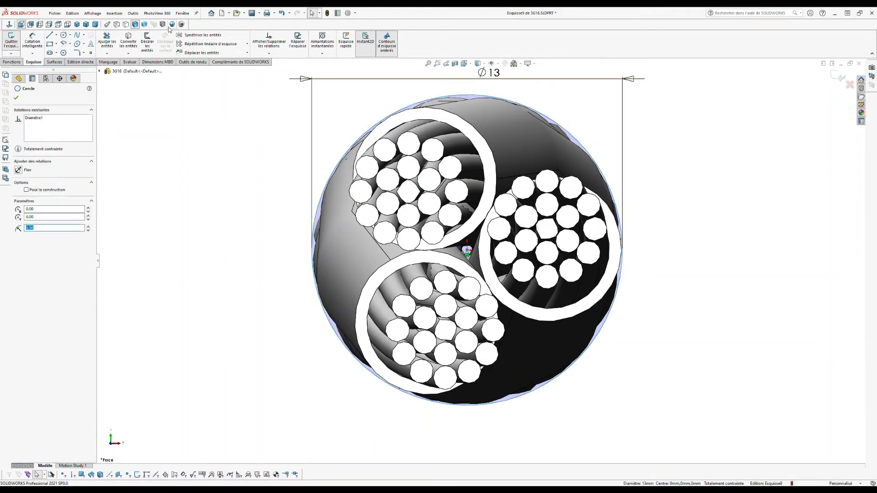
Step: Offset the 13 mm circle 1 mm outward
click(148, 42)
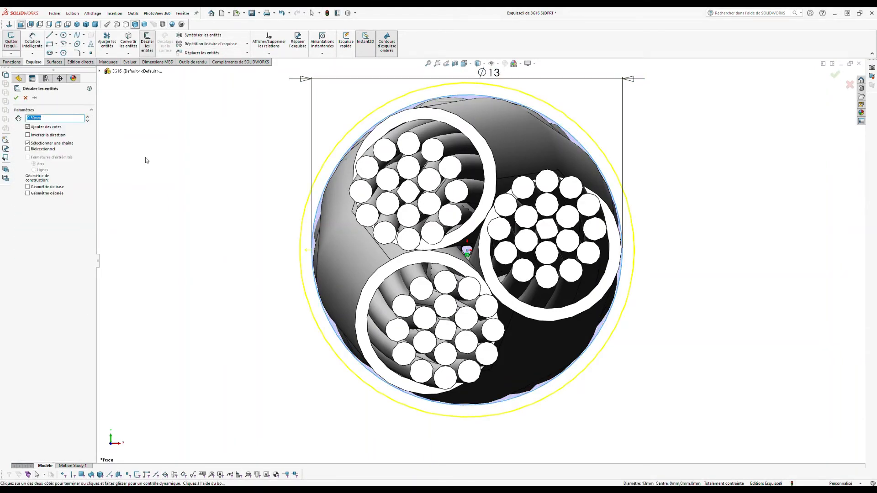
text(1)
key(Return)
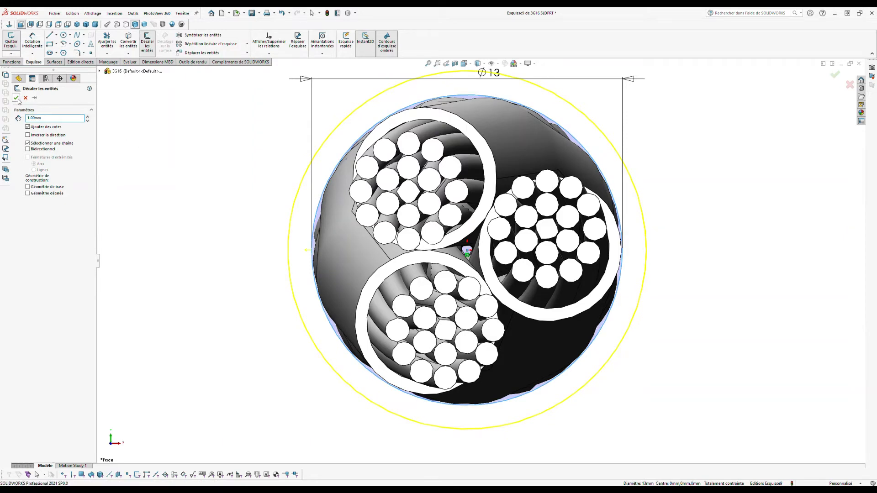
click(16, 97)
Step: Extrude the sheath ring 450 mm as a separate, unmerged body
click(12, 62)
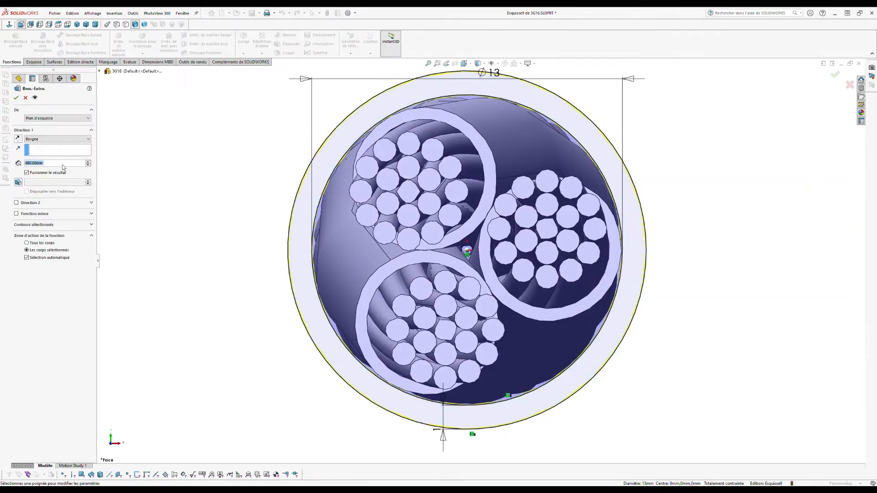
click(60, 173)
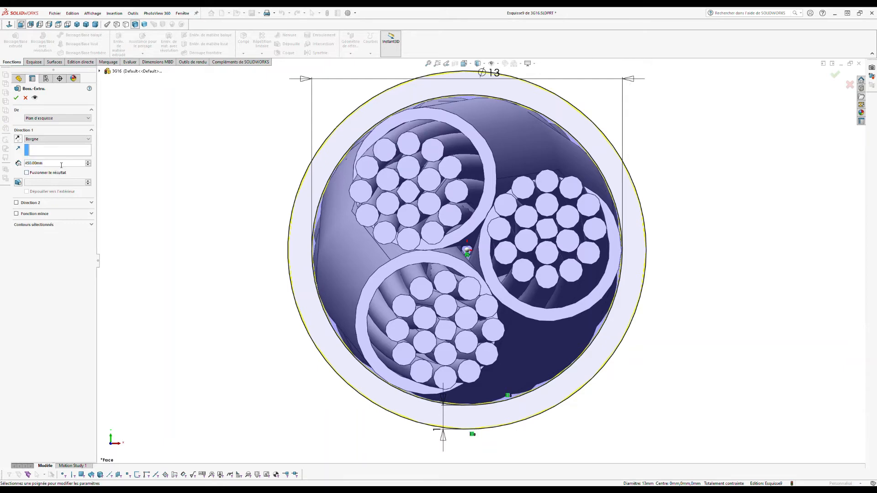
click(16, 97)
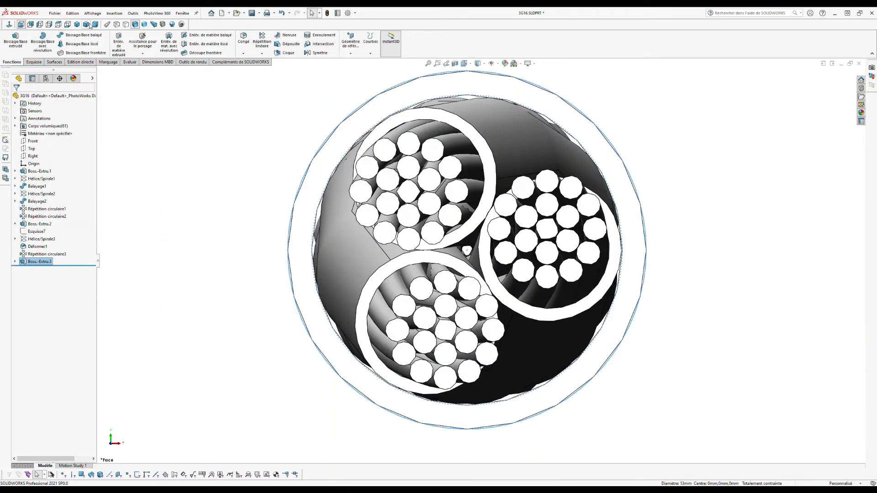
Step: Zoom and orbit the cable in dimetric view to inspect its stripped end
click(95, 24)
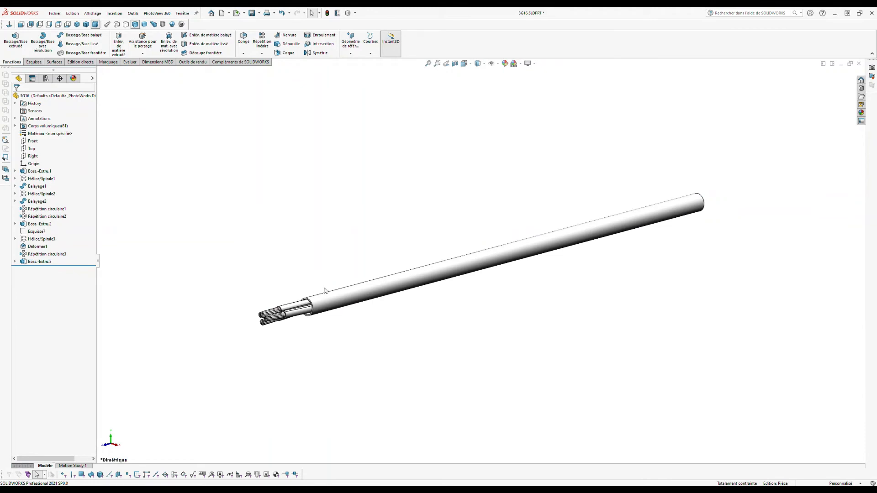
scroll(316, 310, down, 2)
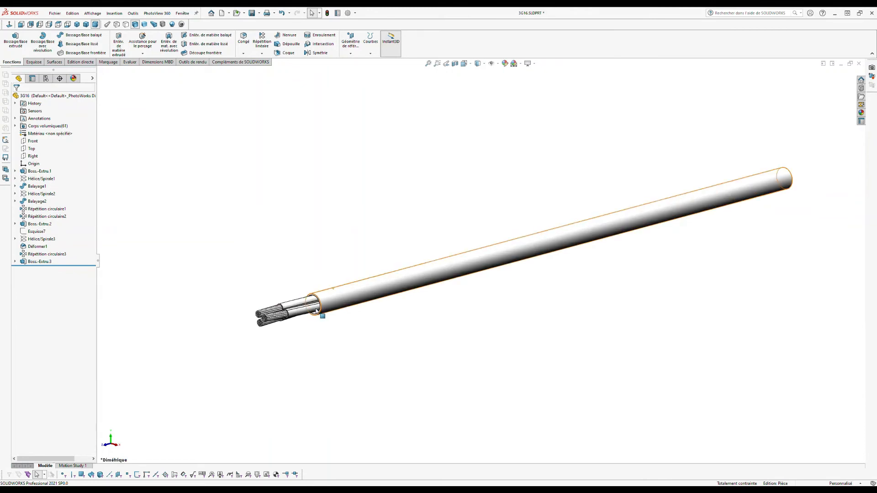
scroll(338, 306, down, 2)
scroll(300, 307, down, 3)
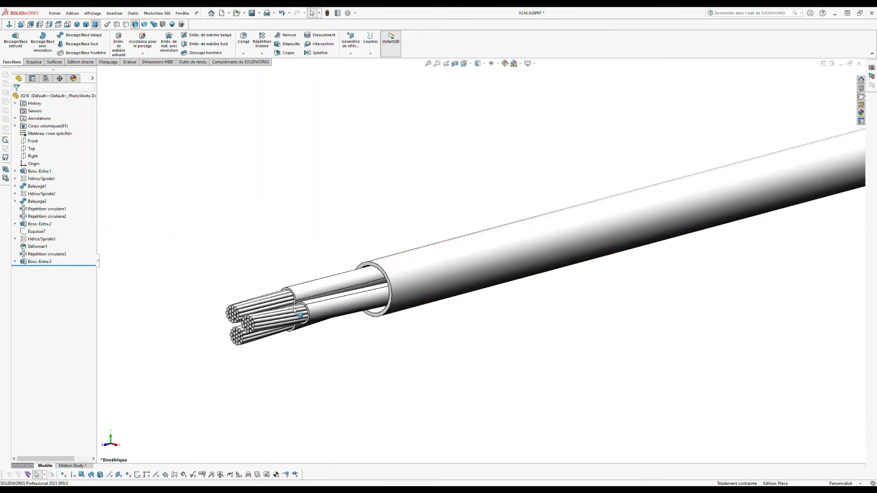
scroll(280, 301, down, 1)
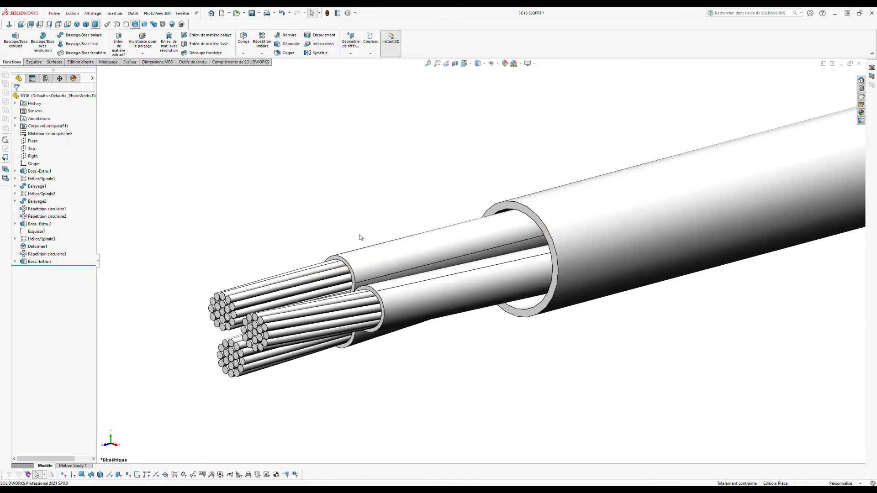
middle_drag(359, 236, 459, 252)
scroll(459, 252, up, 3)
scroll(838, 218, down, 5)
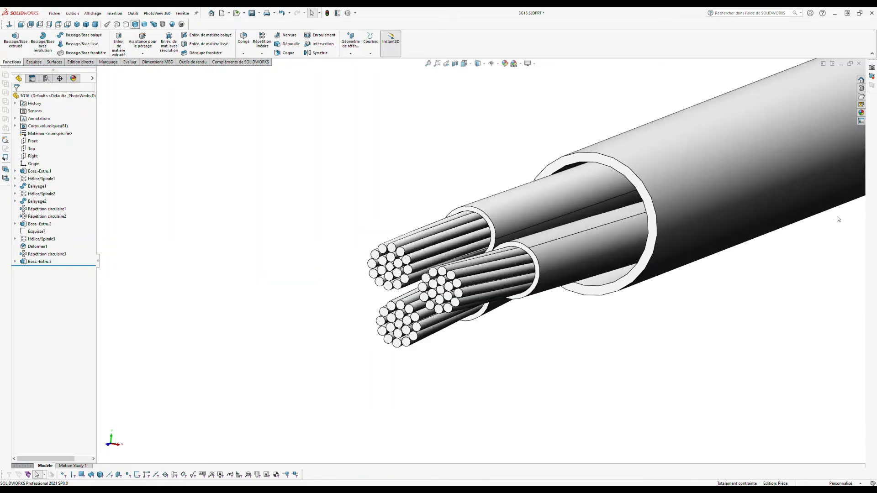
scroll(690, 204, up, 3)
middle_drag(690, 203, 623, 211)
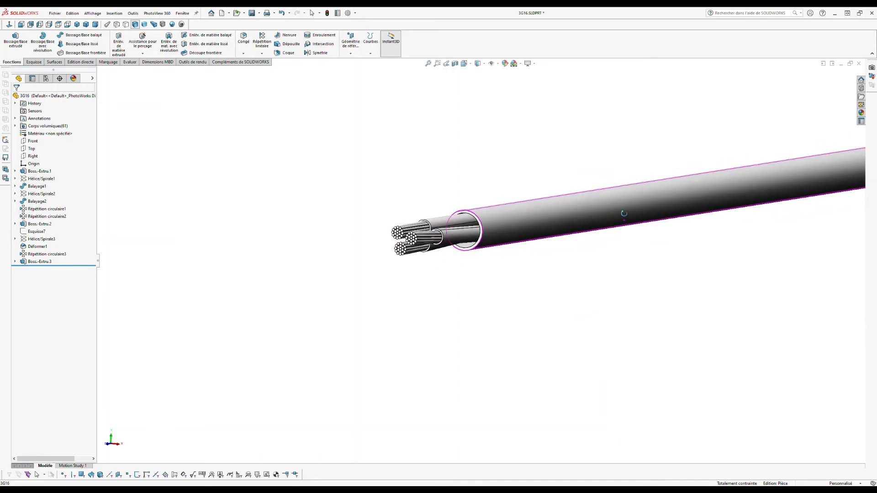
scroll(557, 210, down, 2)
scroll(523, 207, down, 1)
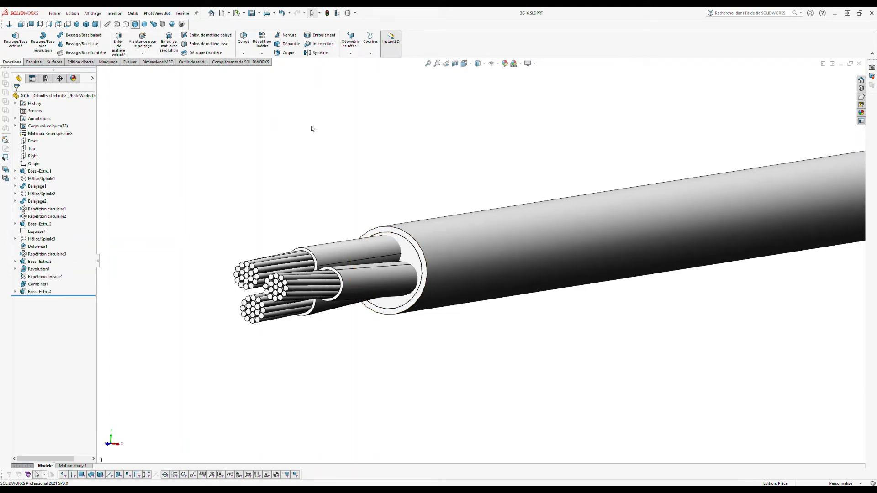
Step: Start a new sketch on the Top plane, viewed normal to it
click(36, 149)
click(43, 142)
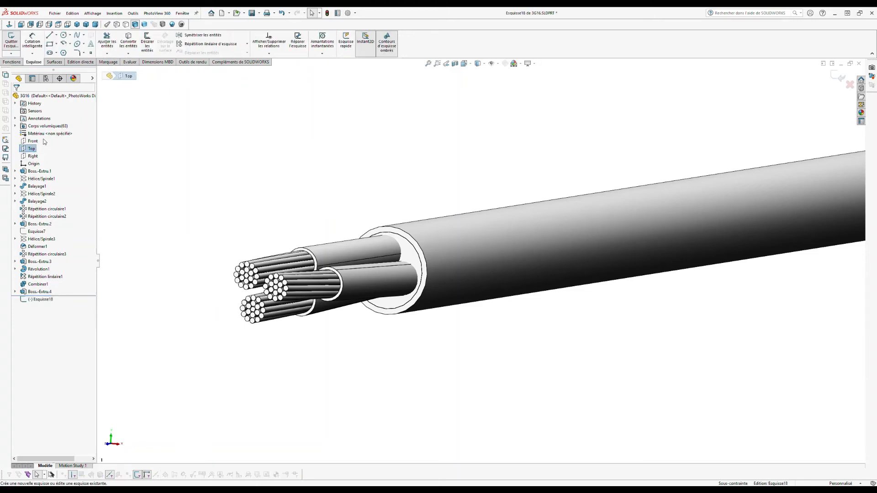
click(58, 25)
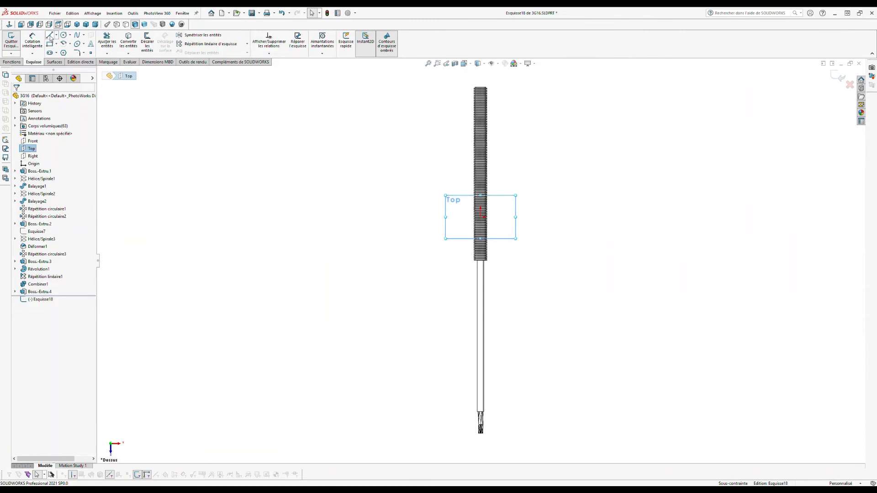
click(50, 35)
scroll(482, 105, down, 5)
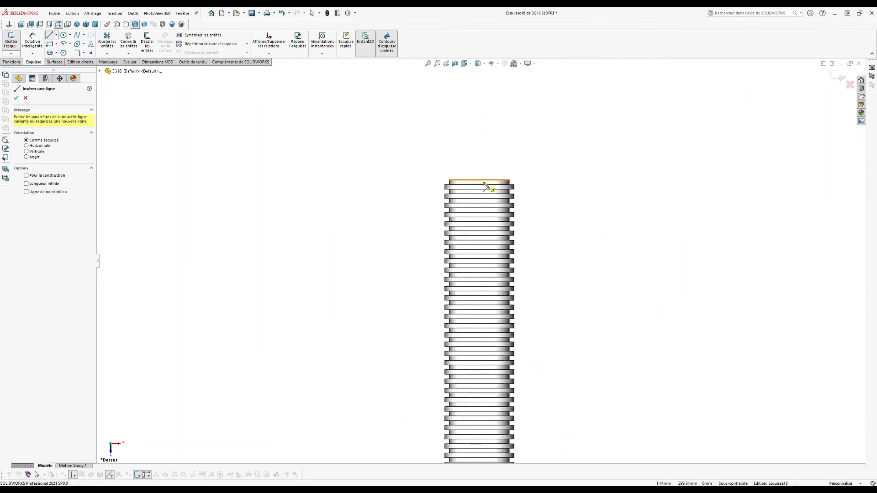
Step: Draw an 800 mm vertical line down the conduit and exit the sketch
click(479, 179)
scroll(484, 191, up, 8)
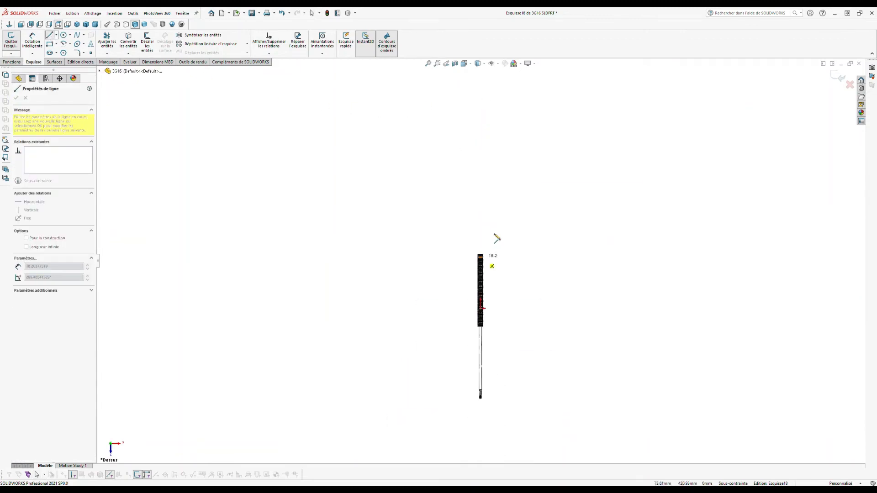
scroll(488, 375, down, 3)
scroll(475, 356, down, 10)
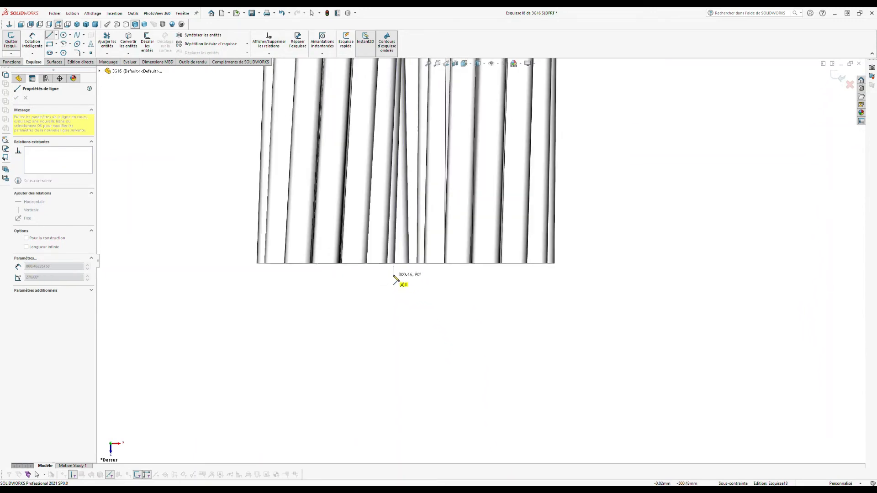
scroll(398, 274, down, 3)
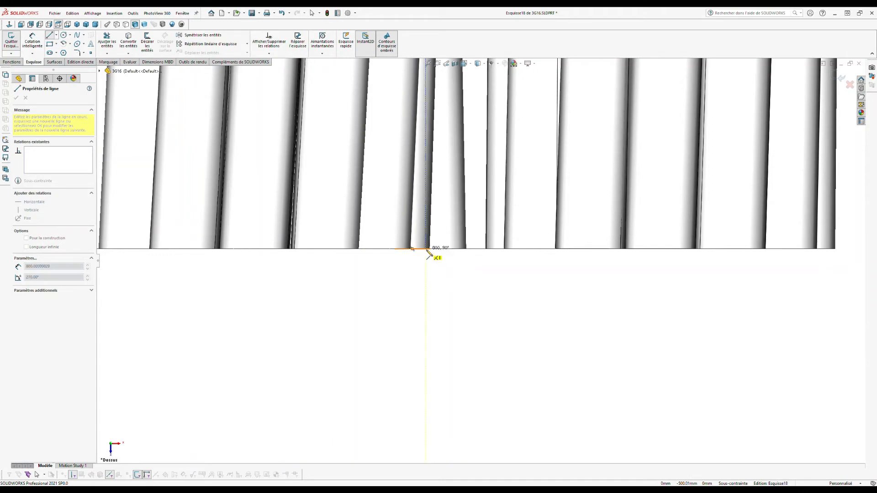
click(425, 250)
key(Escape)
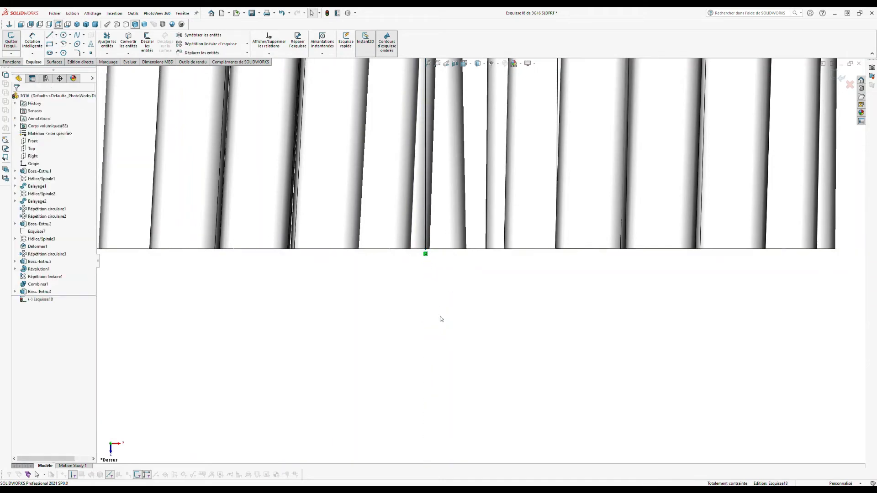
click(425, 233)
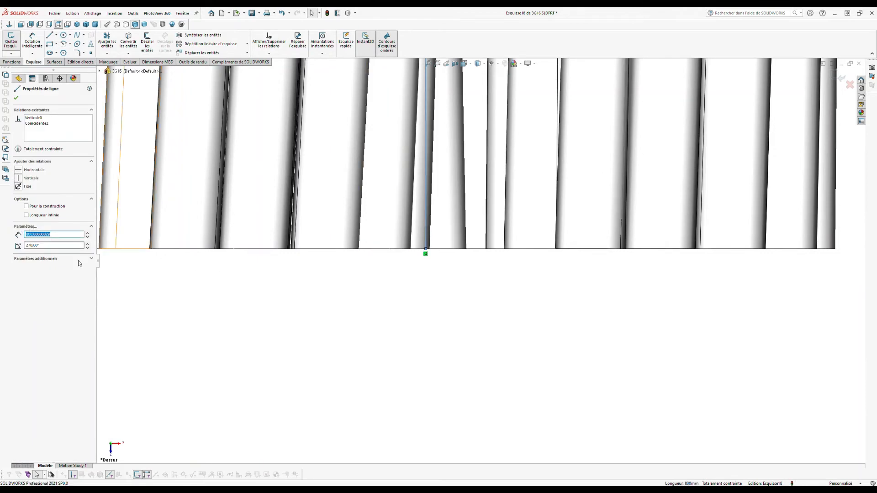
click(443, 315)
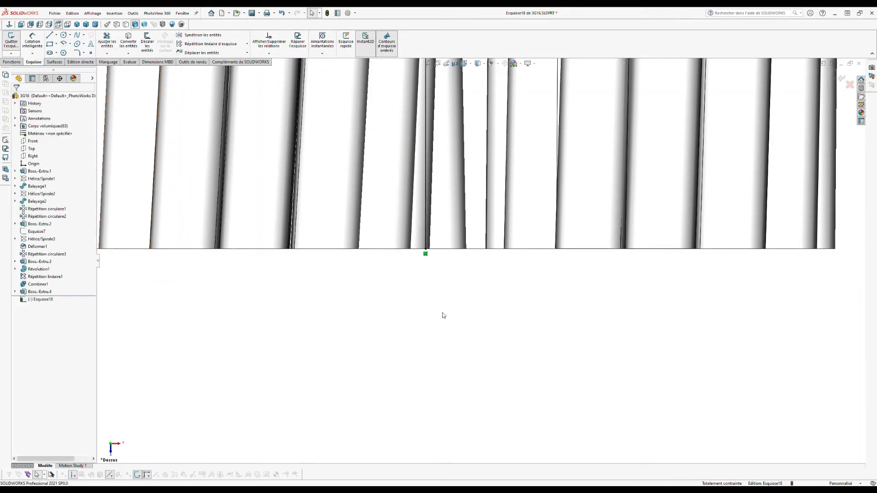
click(835, 75)
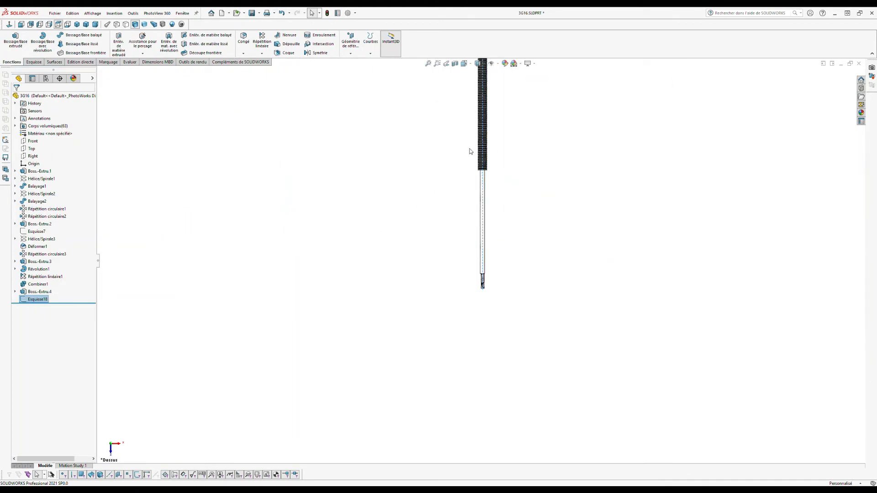
Step: Start another new sketch on the Top plane
click(436, 148)
scroll(507, 127, up, 4)
scroll(496, 135, down, 5)
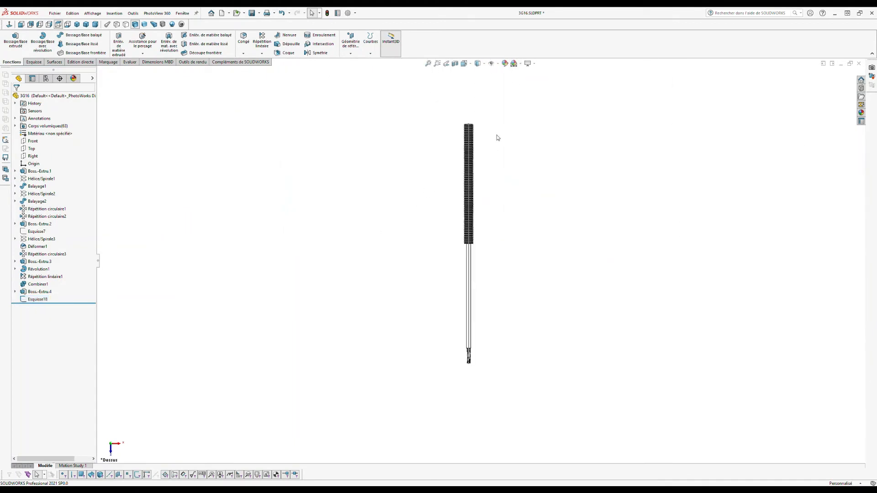
click(32, 148)
click(41, 141)
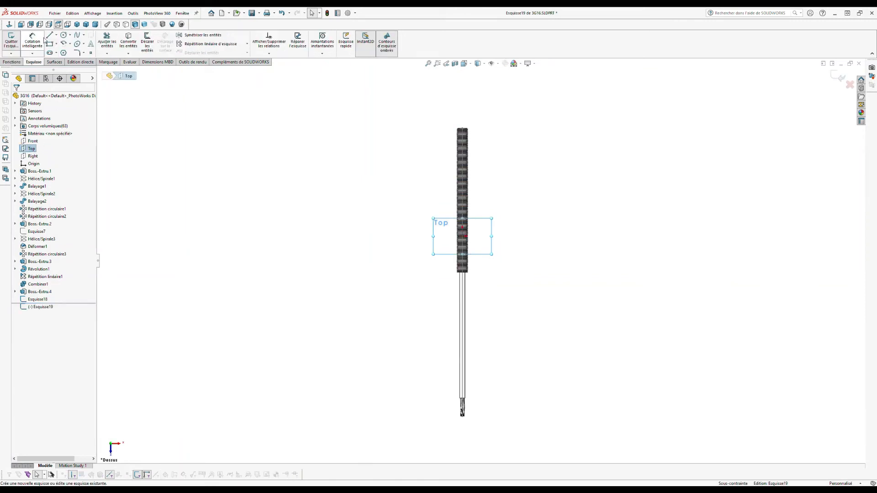
Step: Draw a 219 mm vertical line down from the conduit's top point
click(50, 35)
scroll(475, 157, up, 5)
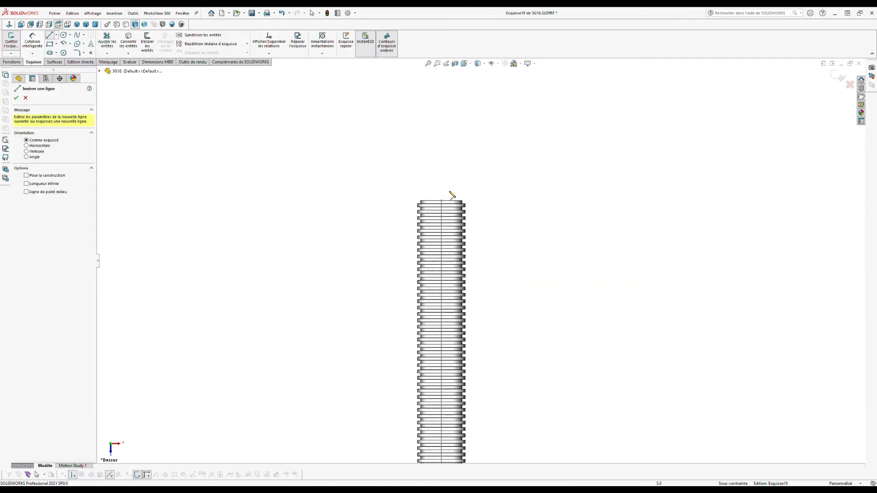
click(441, 201)
scroll(504, 245, up, 3)
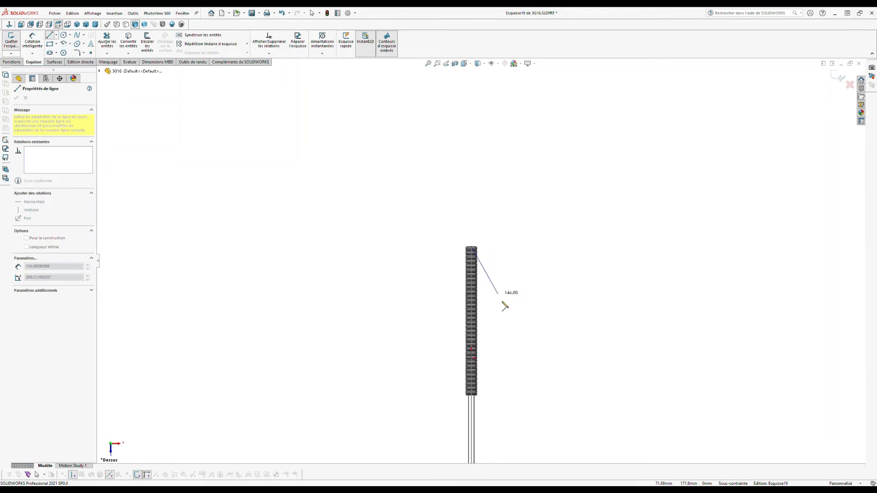
scroll(475, 315, down, 5)
scroll(413, 322, up, 3)
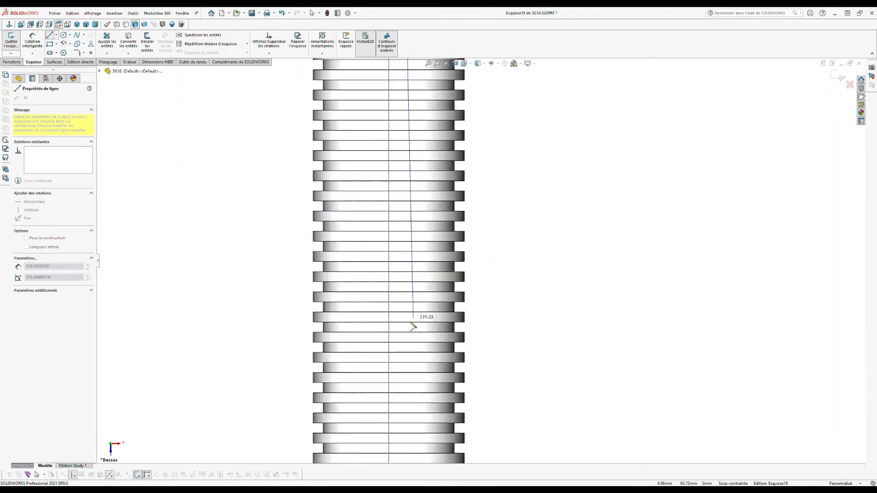
click(389, 317)
key(Escape)
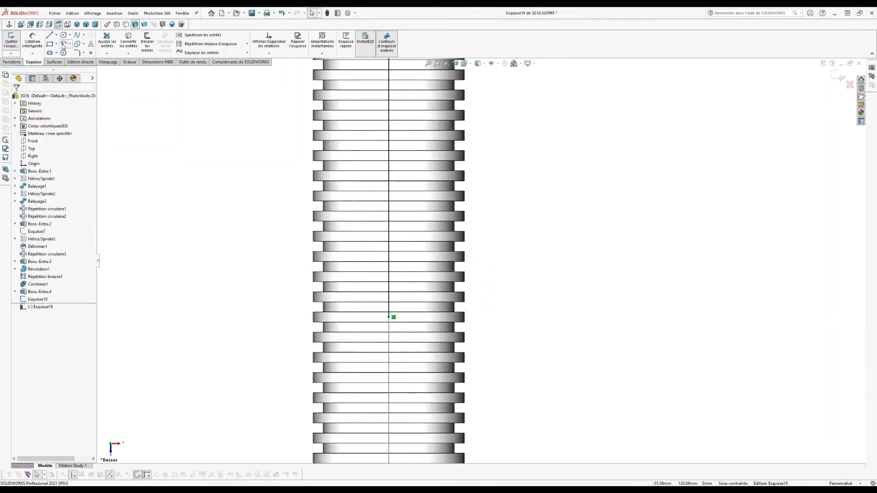
Step: Draw a 3-point arc from the line's lower end, curving down and to the right
click(69, 44)
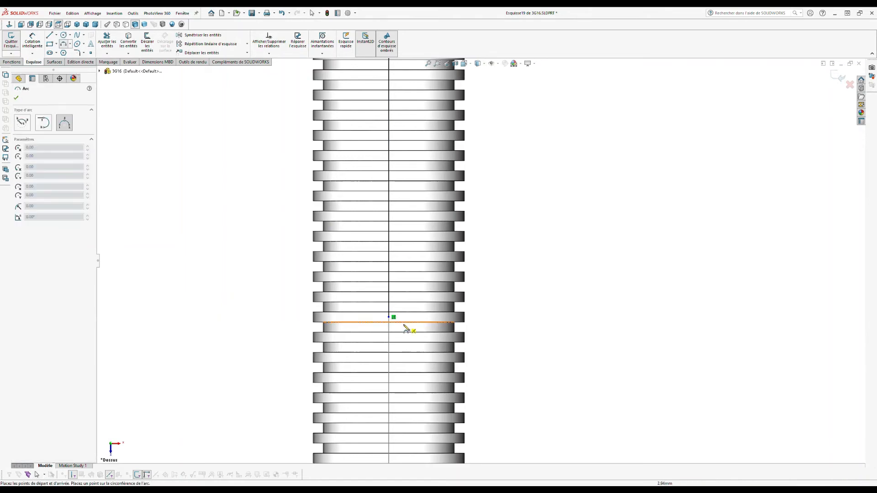
click(391, 319)
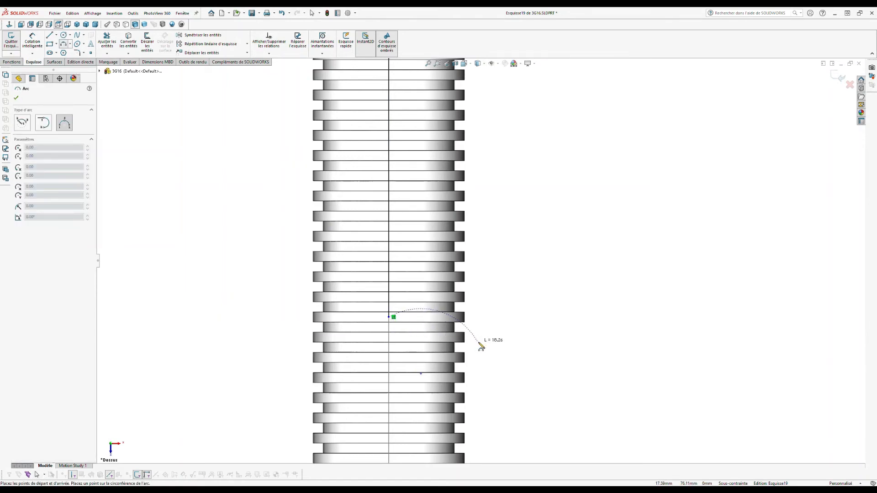
scroll(482, 350, up, 10)
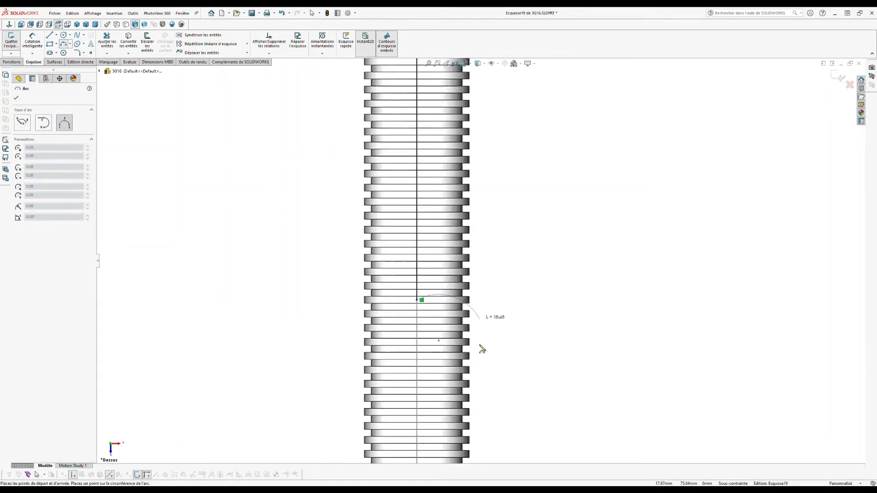
scroll(542, 359, up, 1)
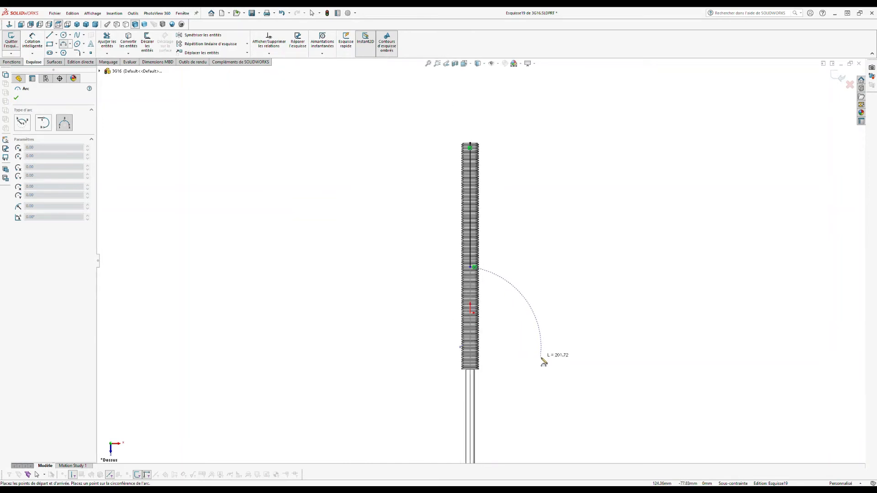
scroll(544, 365, up, 3)
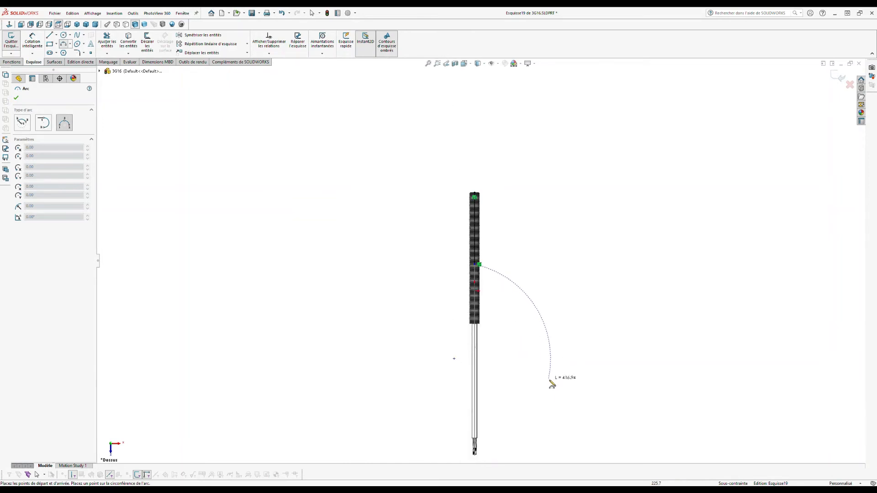
click(559, 393)
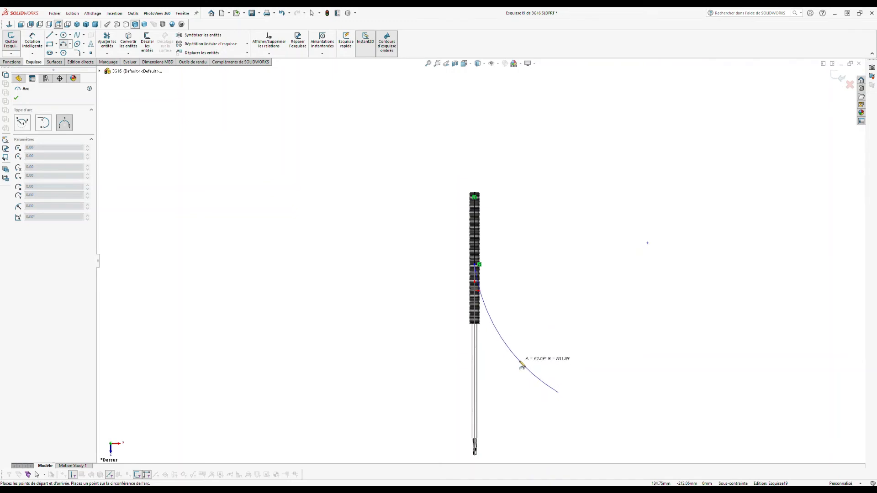
click(521, 365)
key(Escape)
scroll(496, 274, down, 4)
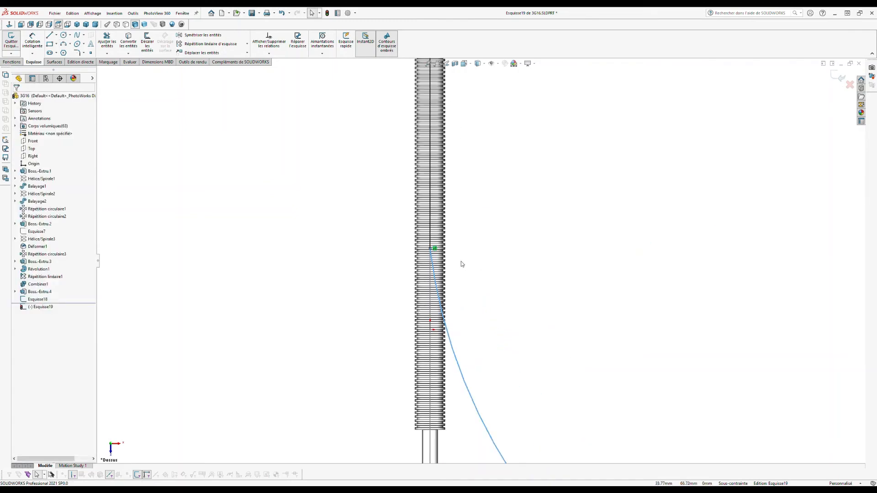
Step: Make the arc tangent to the vertical line in the path sketch
ctrl+click(430, 236)
click(18, 208)
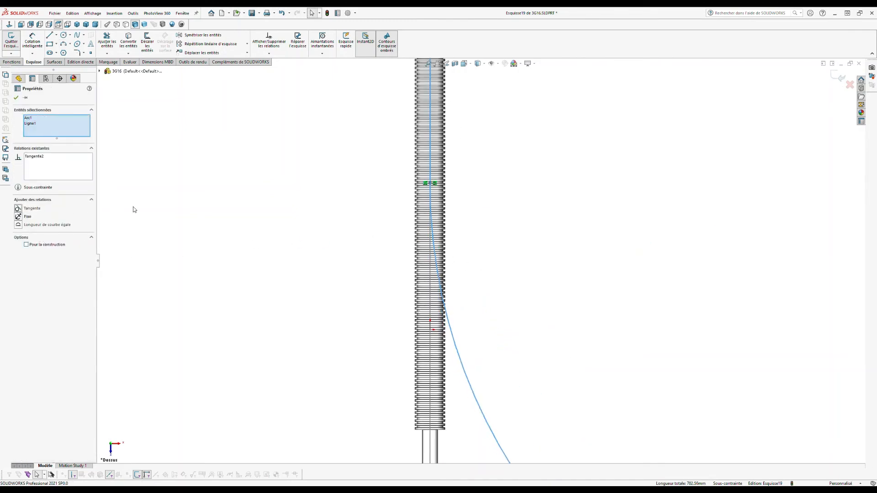
click(323, 231)
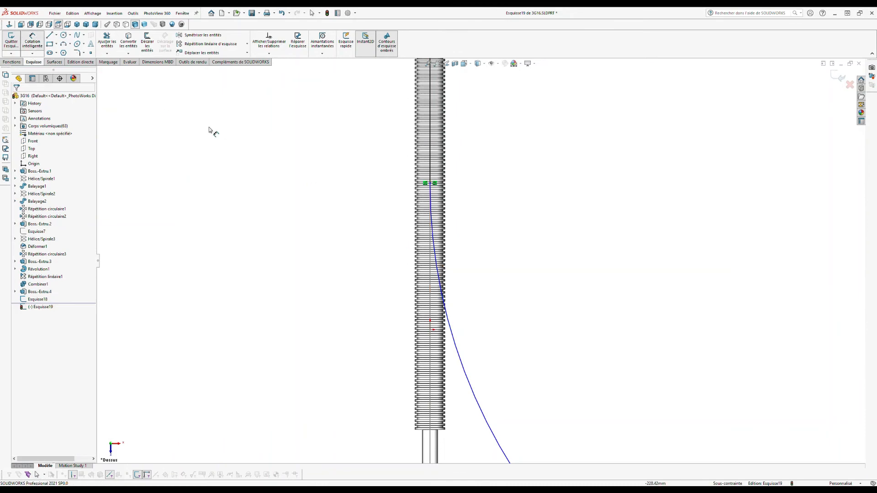
Step: Dimension the combined path length of Arc1 and Ligne1 to 800 and exit the sketch
click(446, 314)
ctrl+click(429, 169)
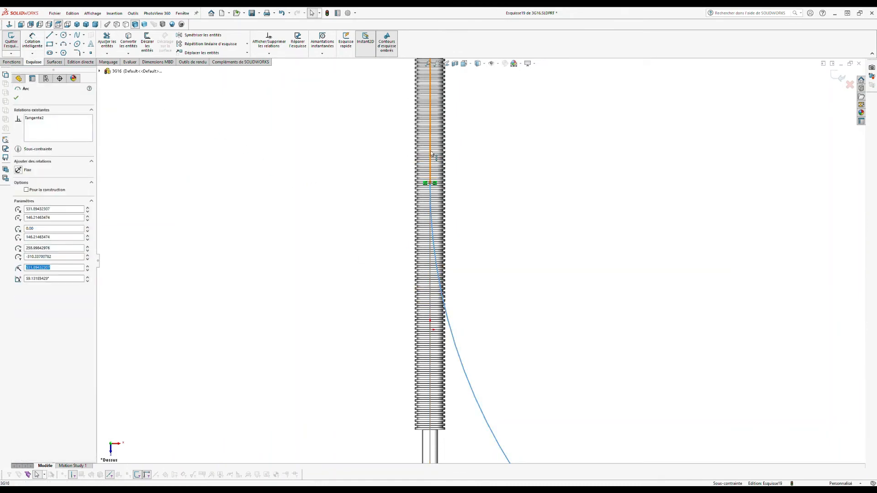
click(33, 54)
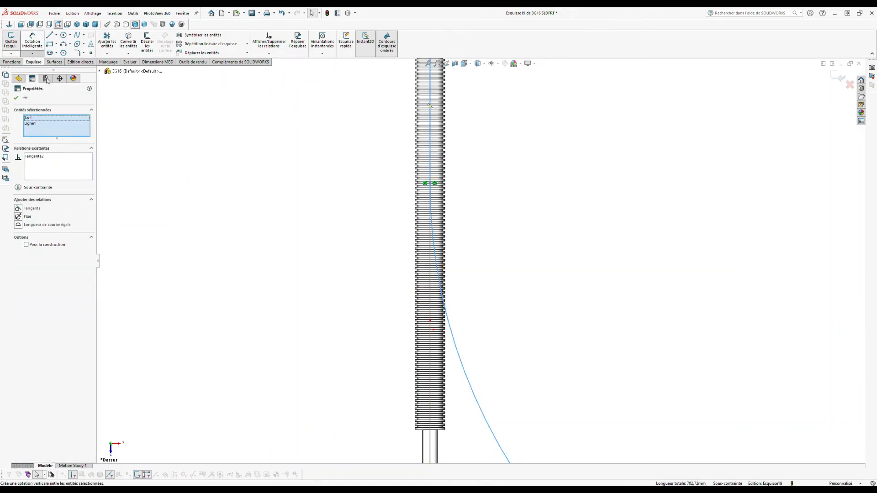
click(59, 130)
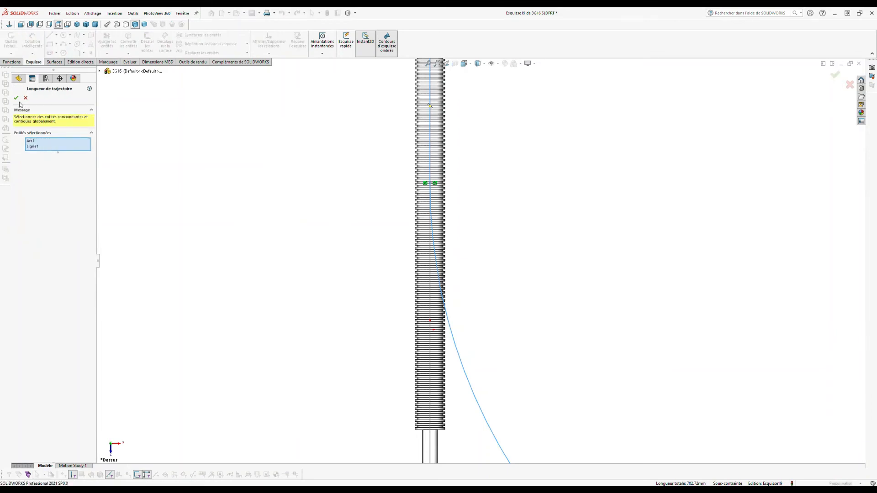
click(16, 98)
scroll(434, 299, up, 2)
scroll(484, 270, up, 3)
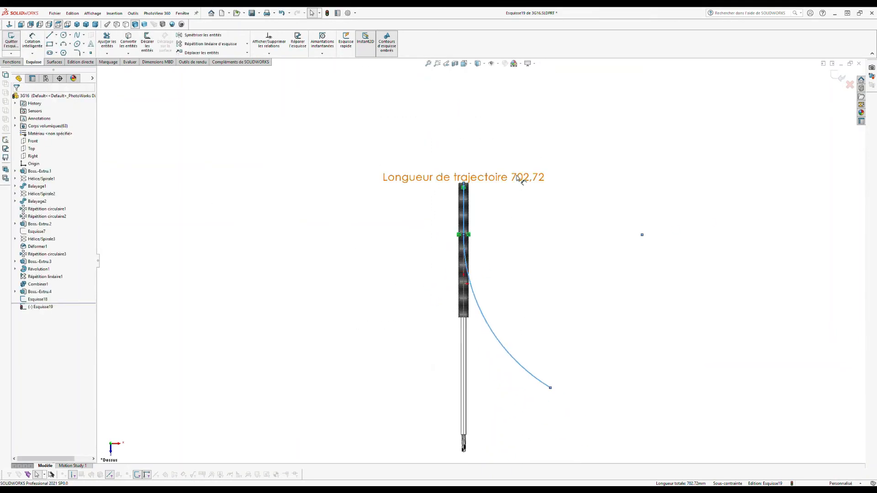
click(586, 275)
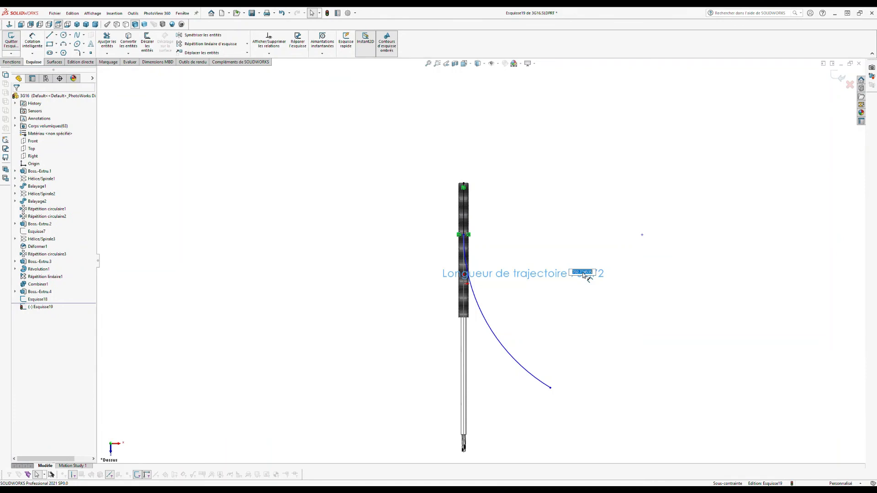
text(800)
key(Return)
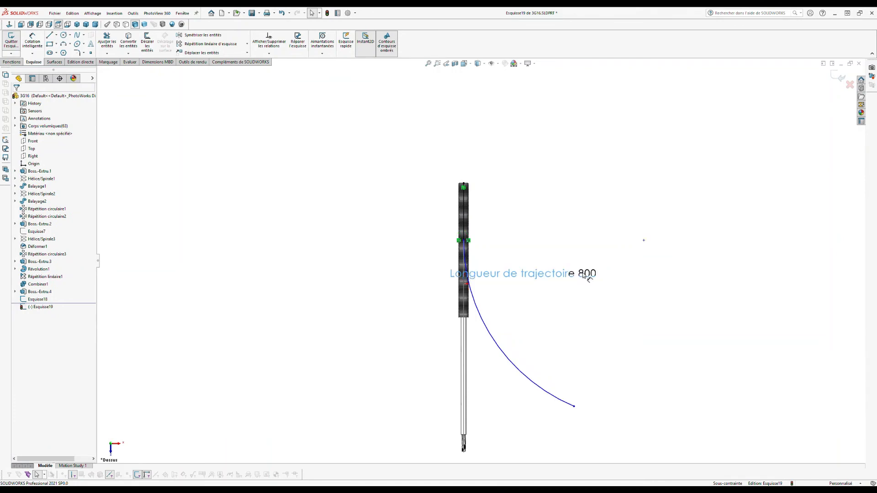
click(840, 77)
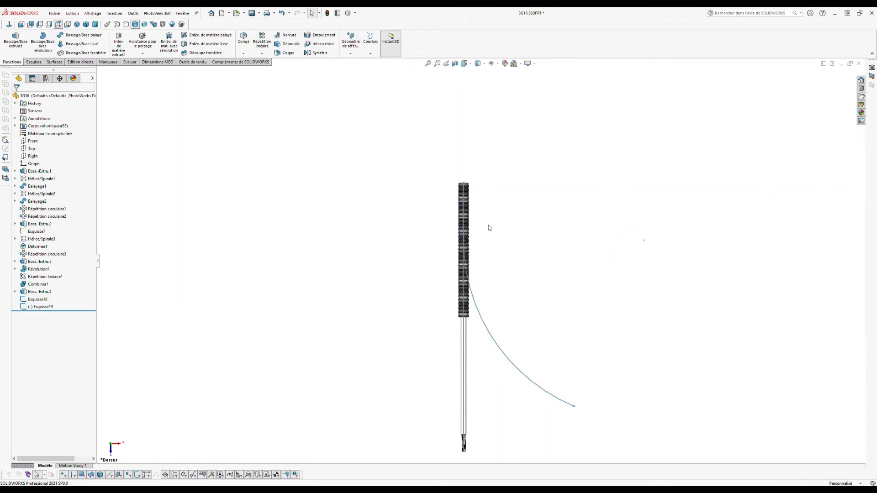
Step: Start a curve-to-curve Deform with Esquisse18 as the initial and Esquisse19 as the target curve
middle_drag(478, 293, 459, 169)
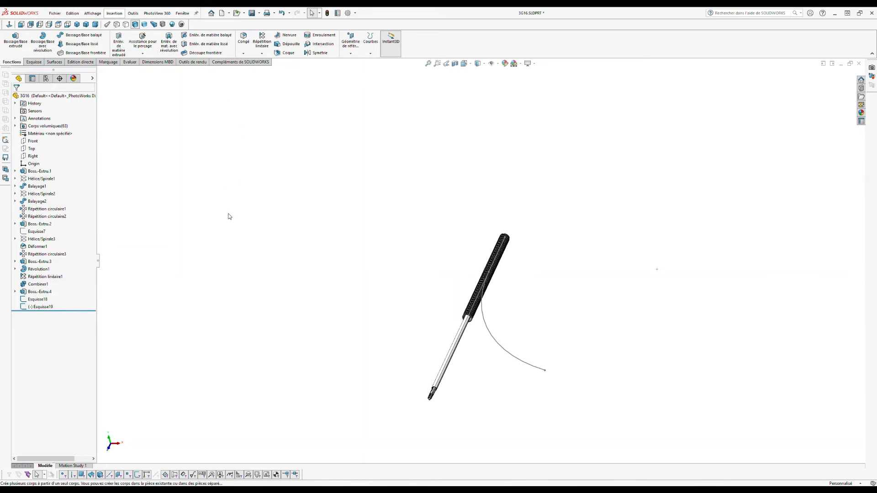
click(229, 147)
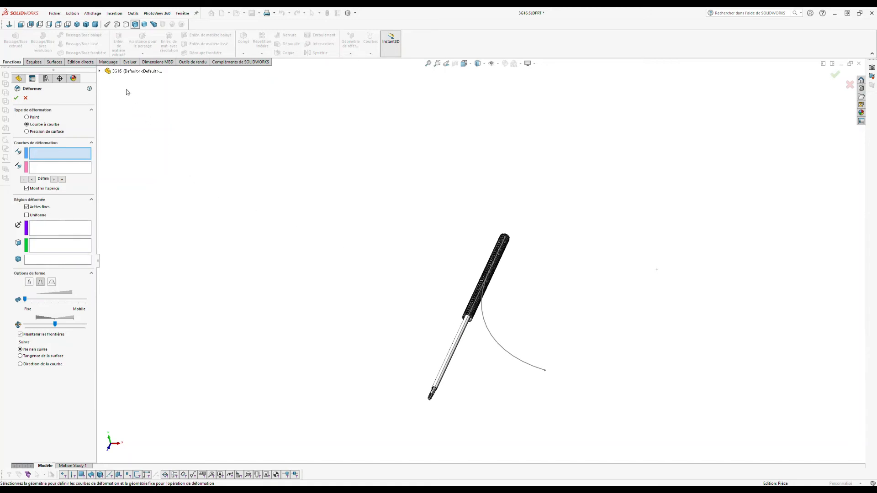
click(99, 72)
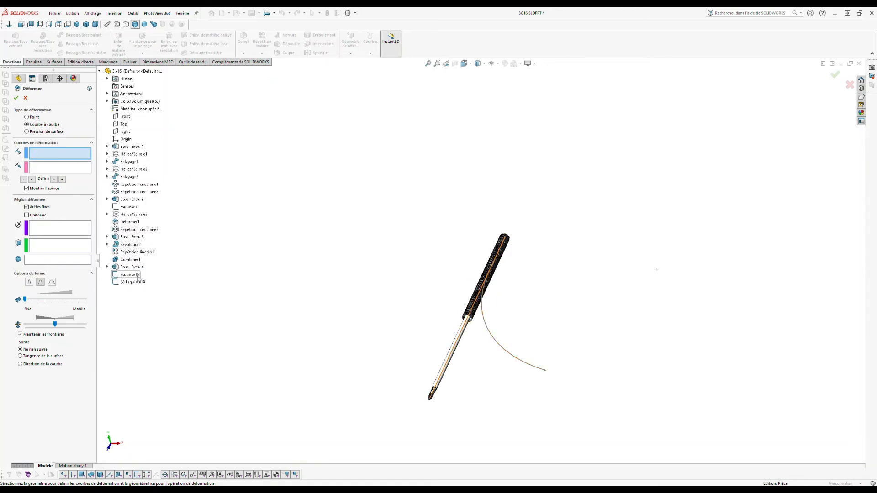
click(129, 274)
click(78, 172)
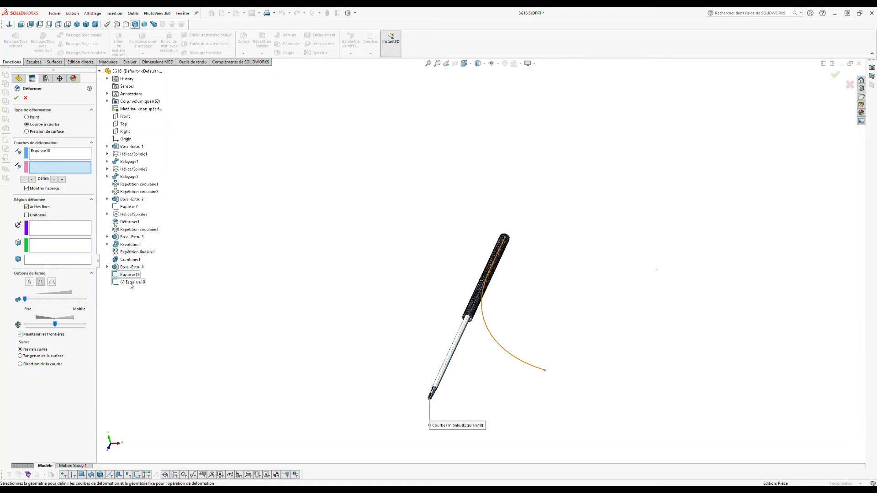
click(131, 282)
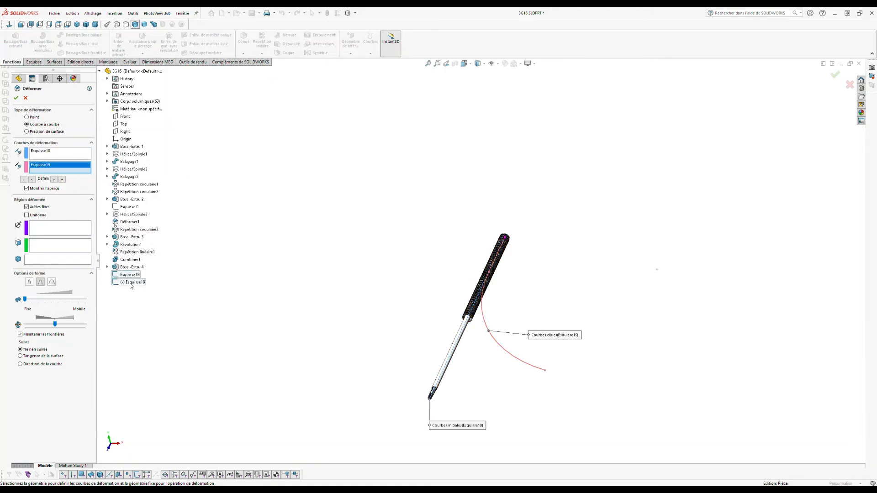
Step: Select all cable bodies through Boss.-Extru.4, follow the curve direction, and apply the deformation
click(73, 260)
click(108, 101)
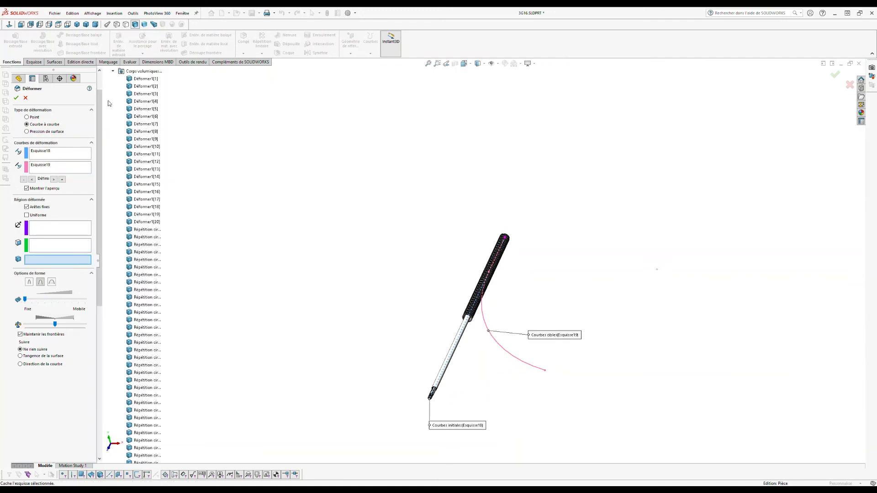
click(148, 79)
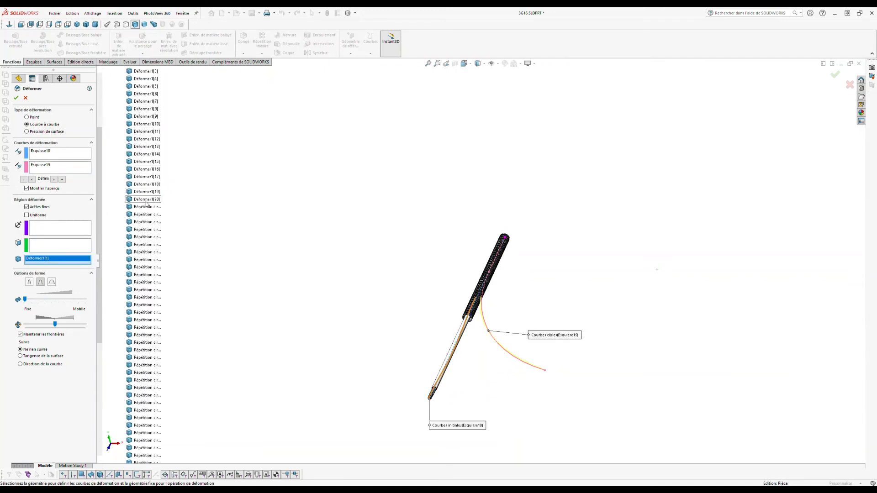
scroll(145, 273, down, 10)
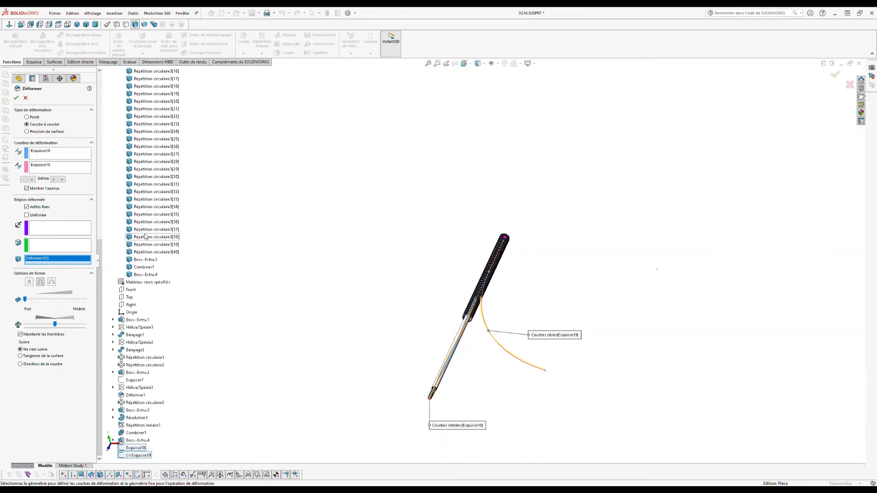
click(146, 276)
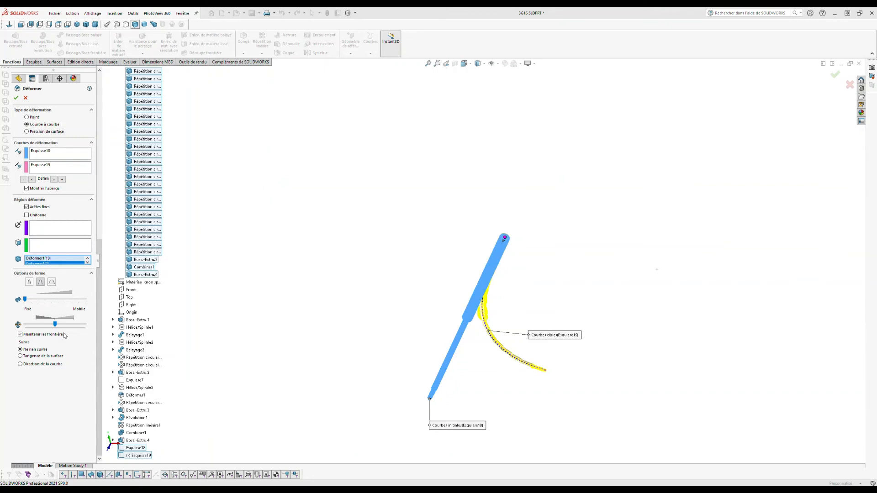
click(22, 364)
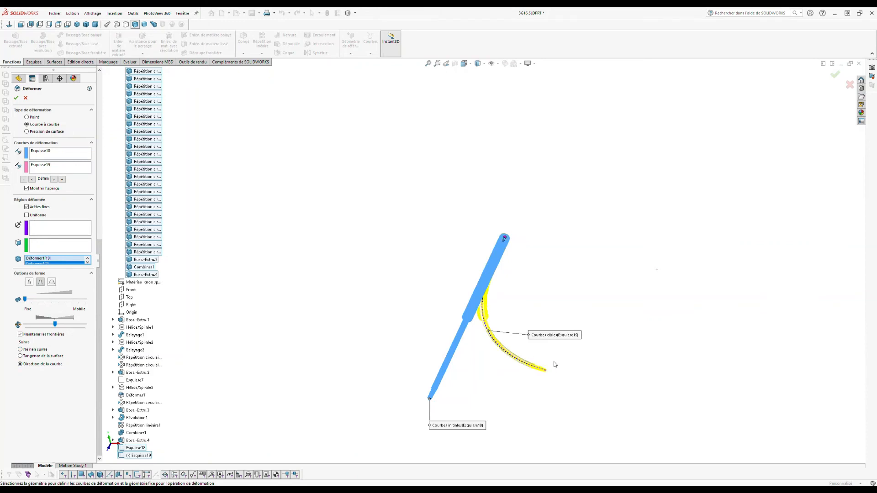
scroll(544, 359, down, 3)
scroll(505, 343, down, 4)
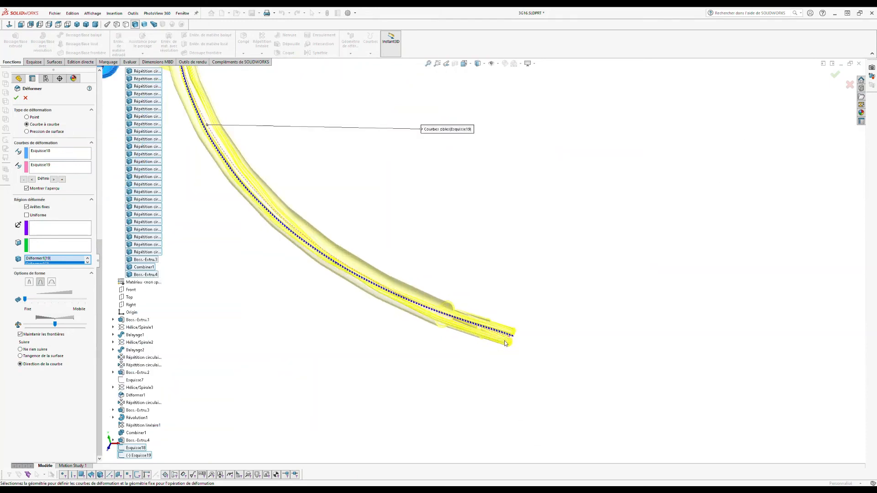
click(16, 98)
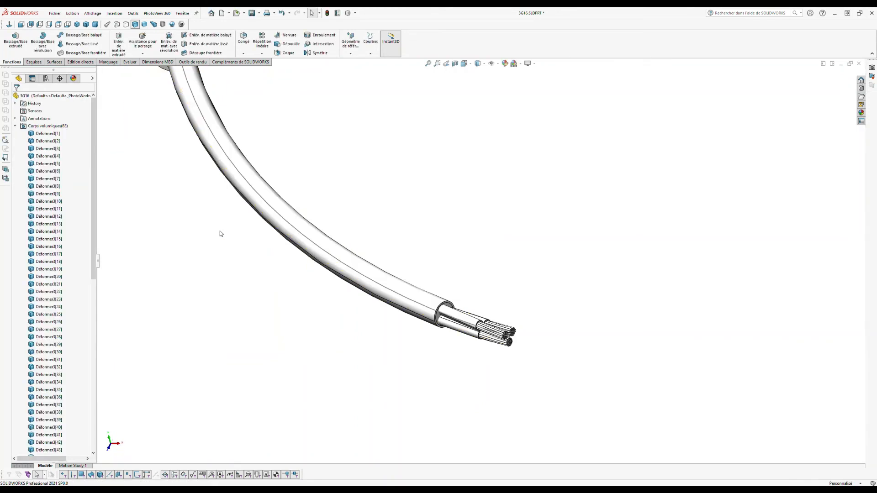
Step: Select the curved and straight path sketches to check their lengths
scroll(220, 232, up, 6)
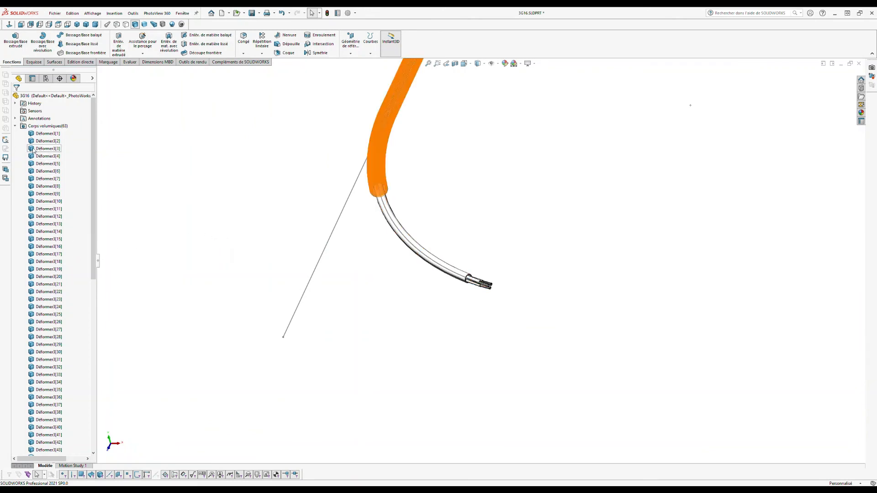
click(15, 126)
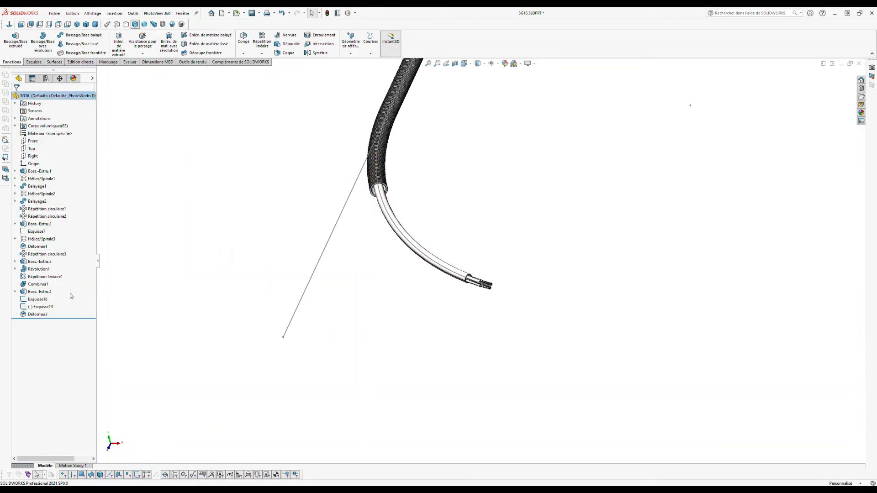
click(44, 306)
ctrl+click(47, 300)
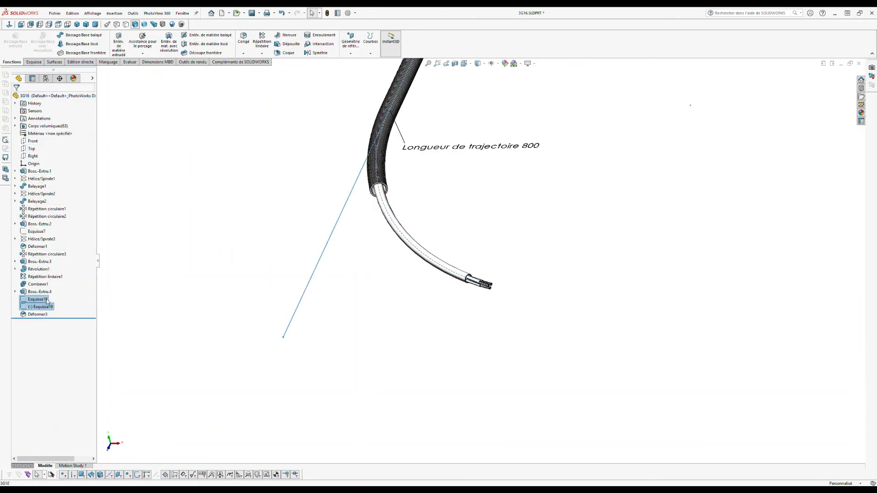
click(154, 225)
Step: Face the stripped cable end and switch to full ray-traced rendering mode
mouse_move(305, 209)
middle_down()
mouse_move(330, 175)
mouse_move(253, 163)
mouse_move(245, 176)
mouse_move(277, 314)
middle_up()
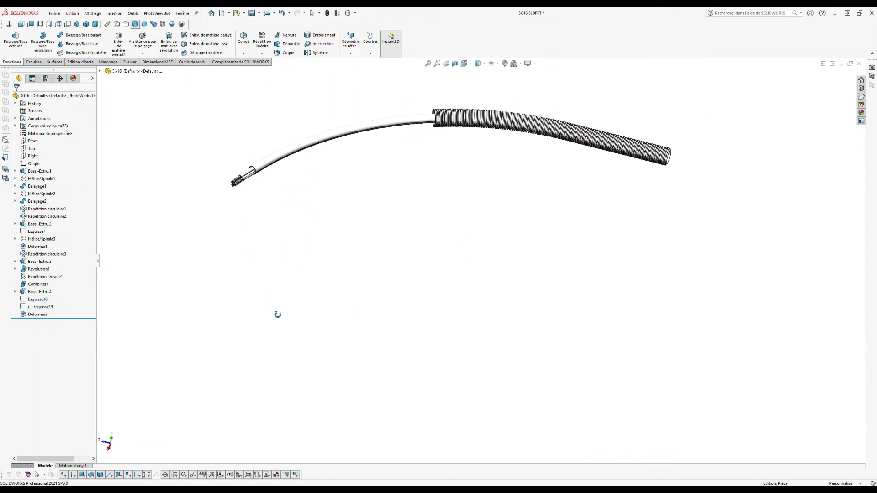
scroll(288, 133, down, 4)
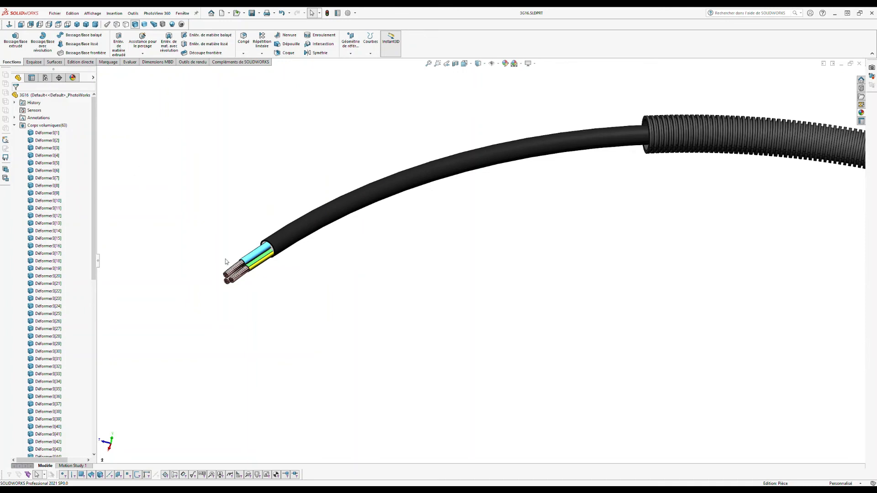
middle_drag(359, 242, 335, 135)
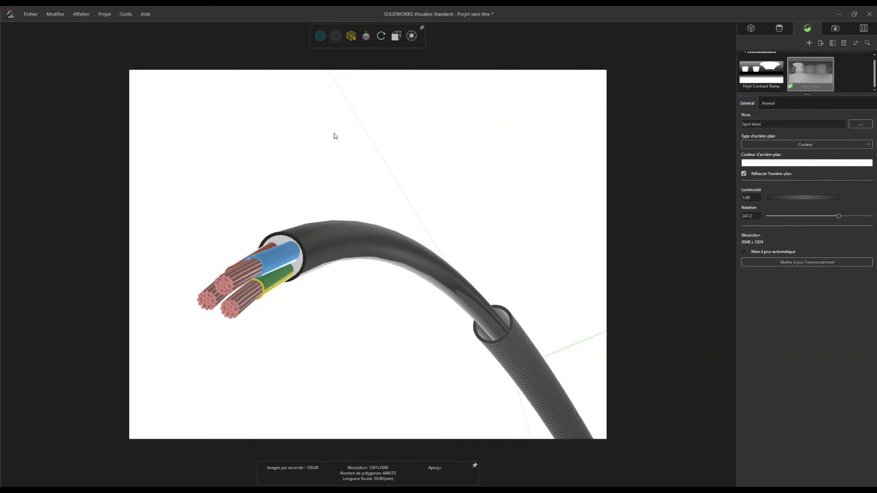
mouse_move(326, 40)
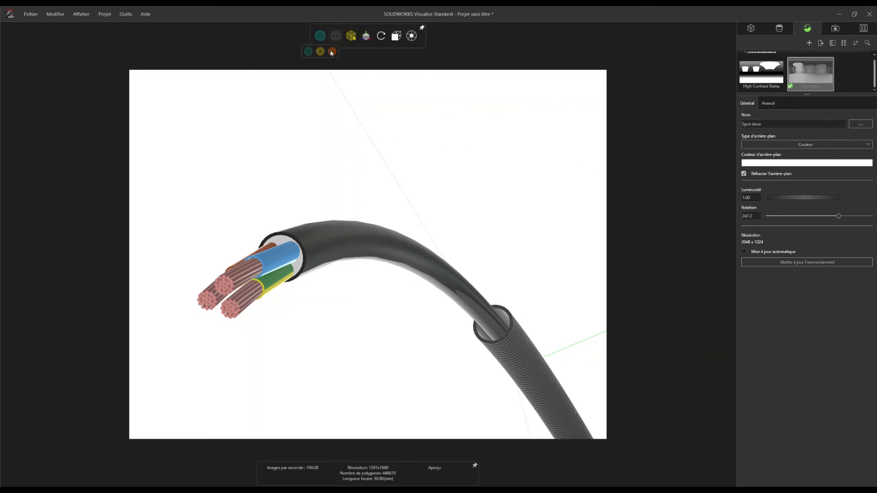
click(332, 52)
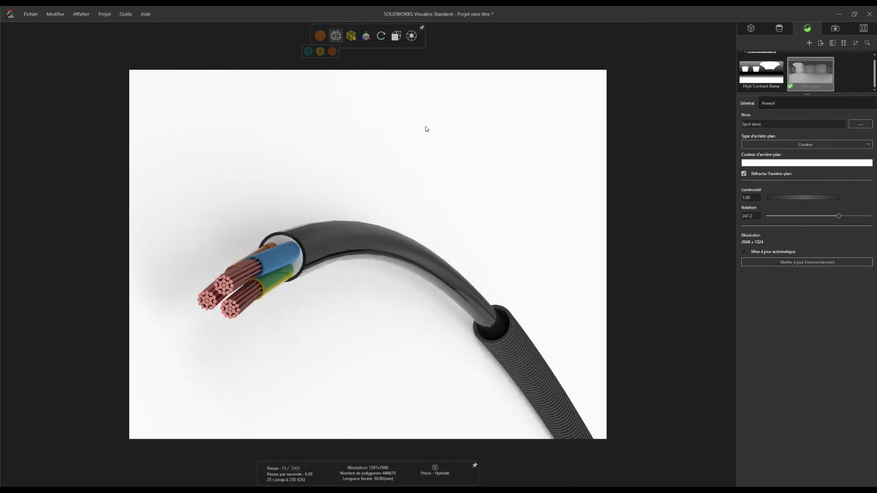